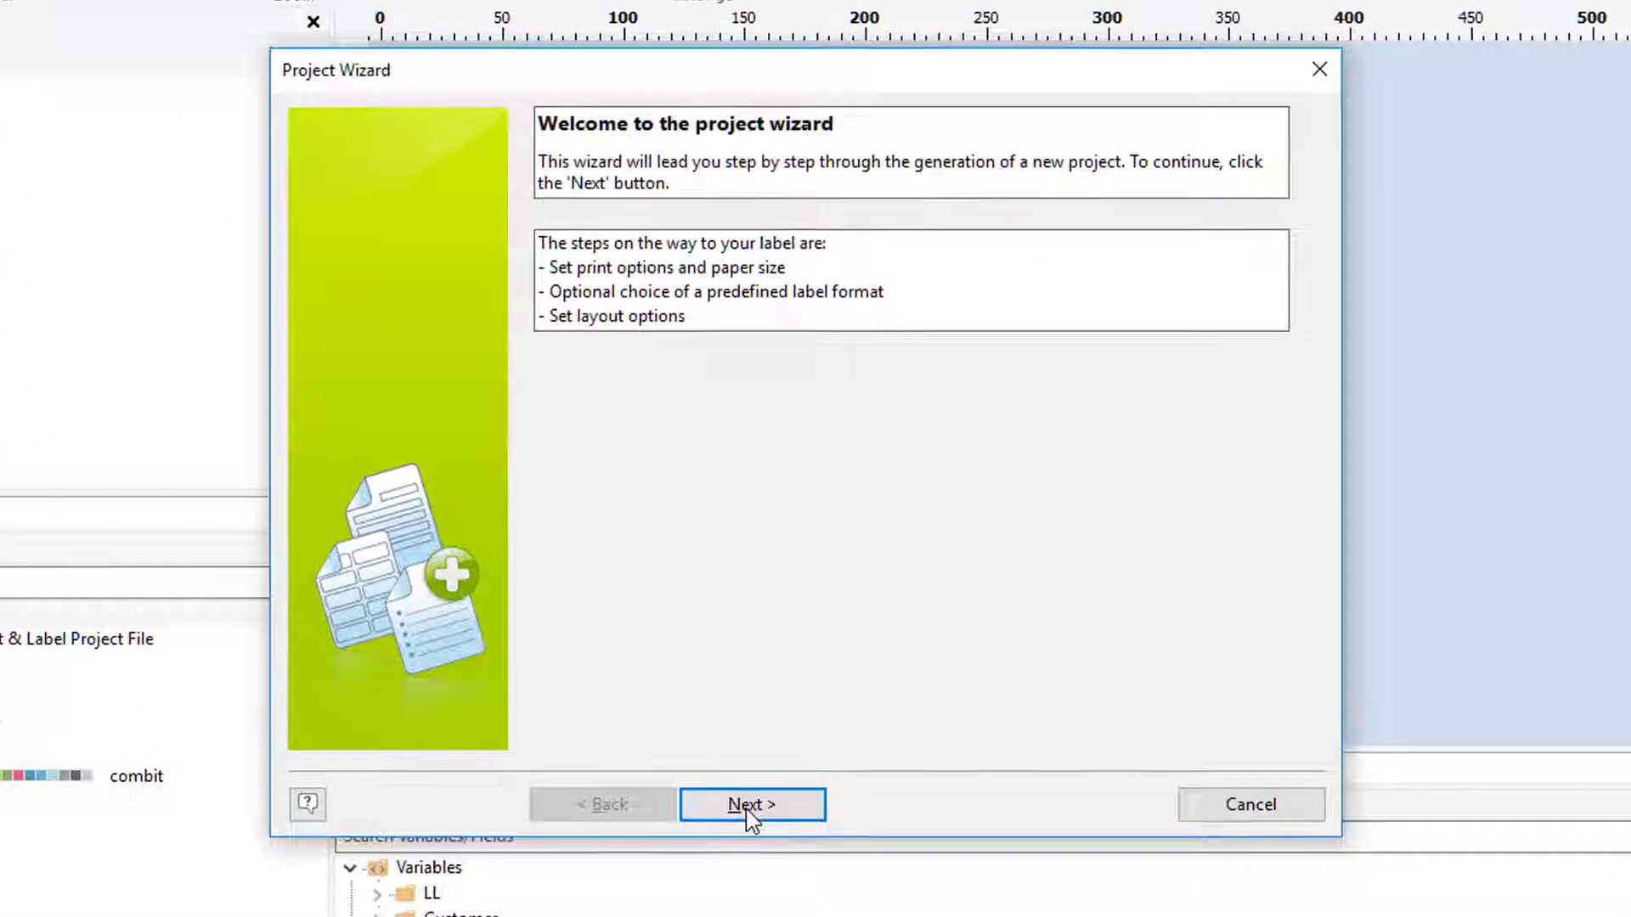
# Step: Start the label project and choose the label printer as its default printer for all pages
pyautogui.click(748, 806)
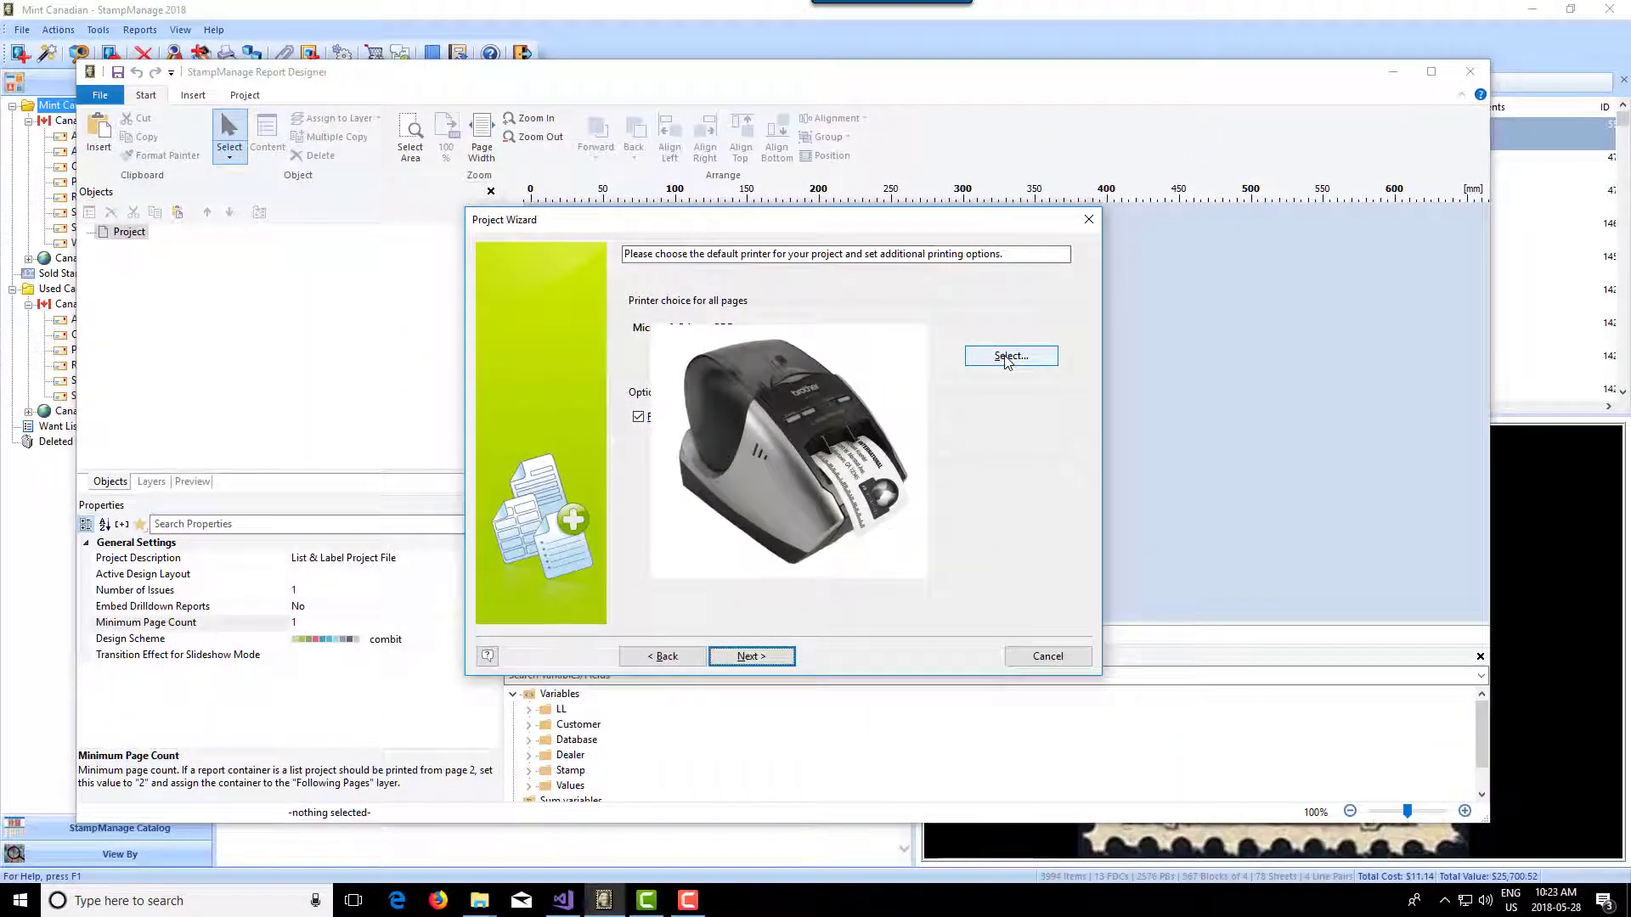
pyautogui.click(1009, 356)
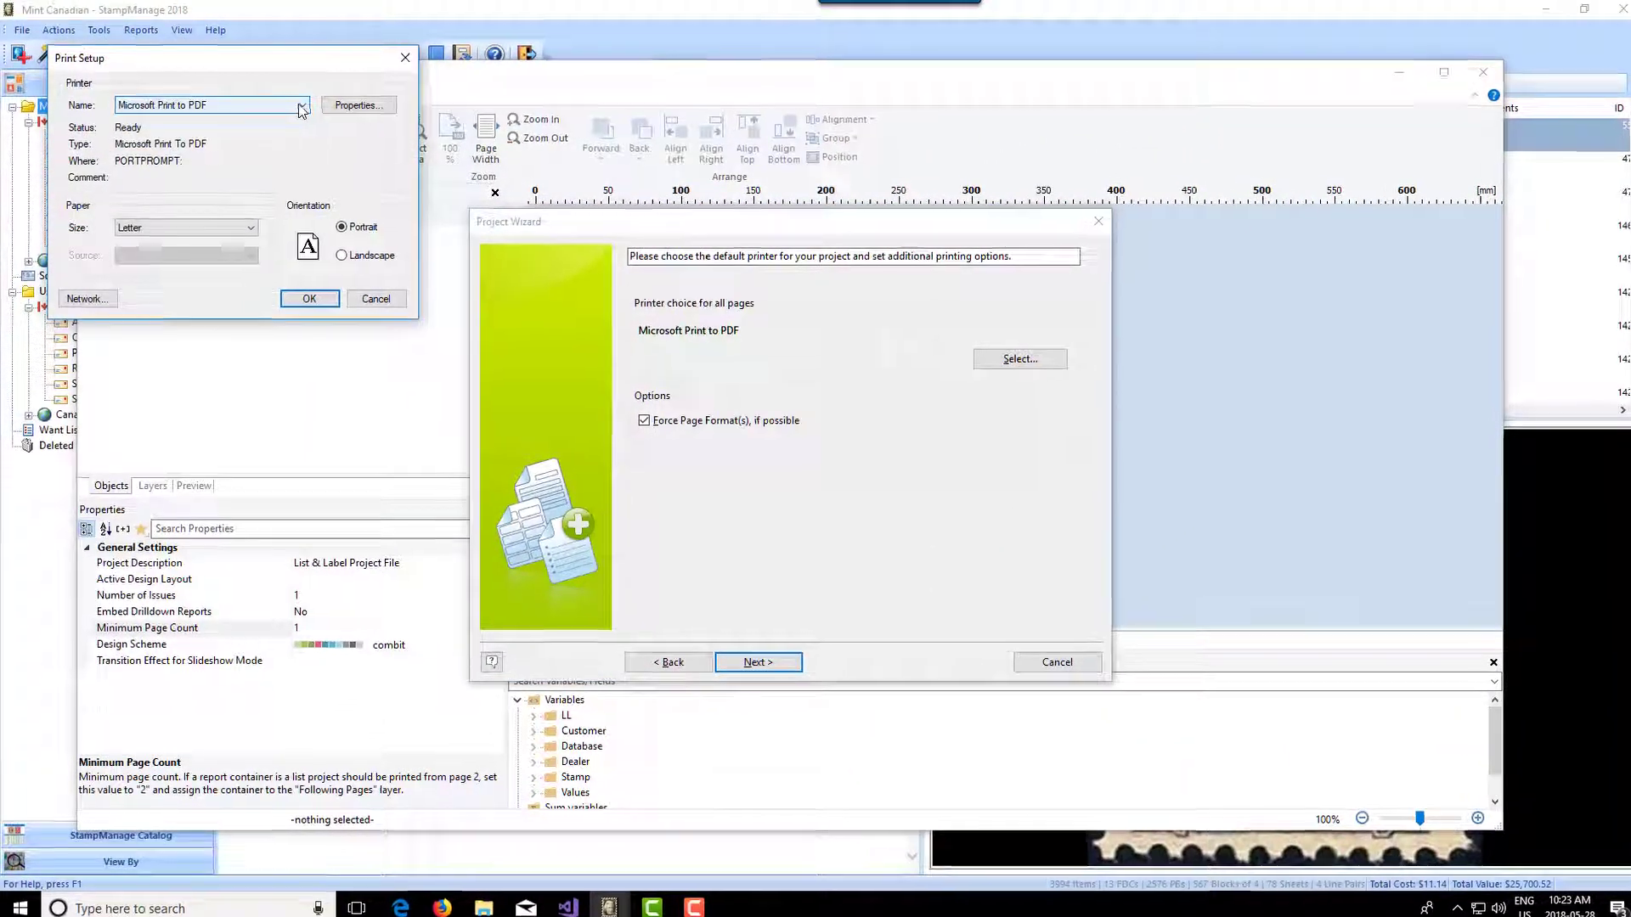
pyautogui.click(296, 103)
pyautogui.click(255, 124)
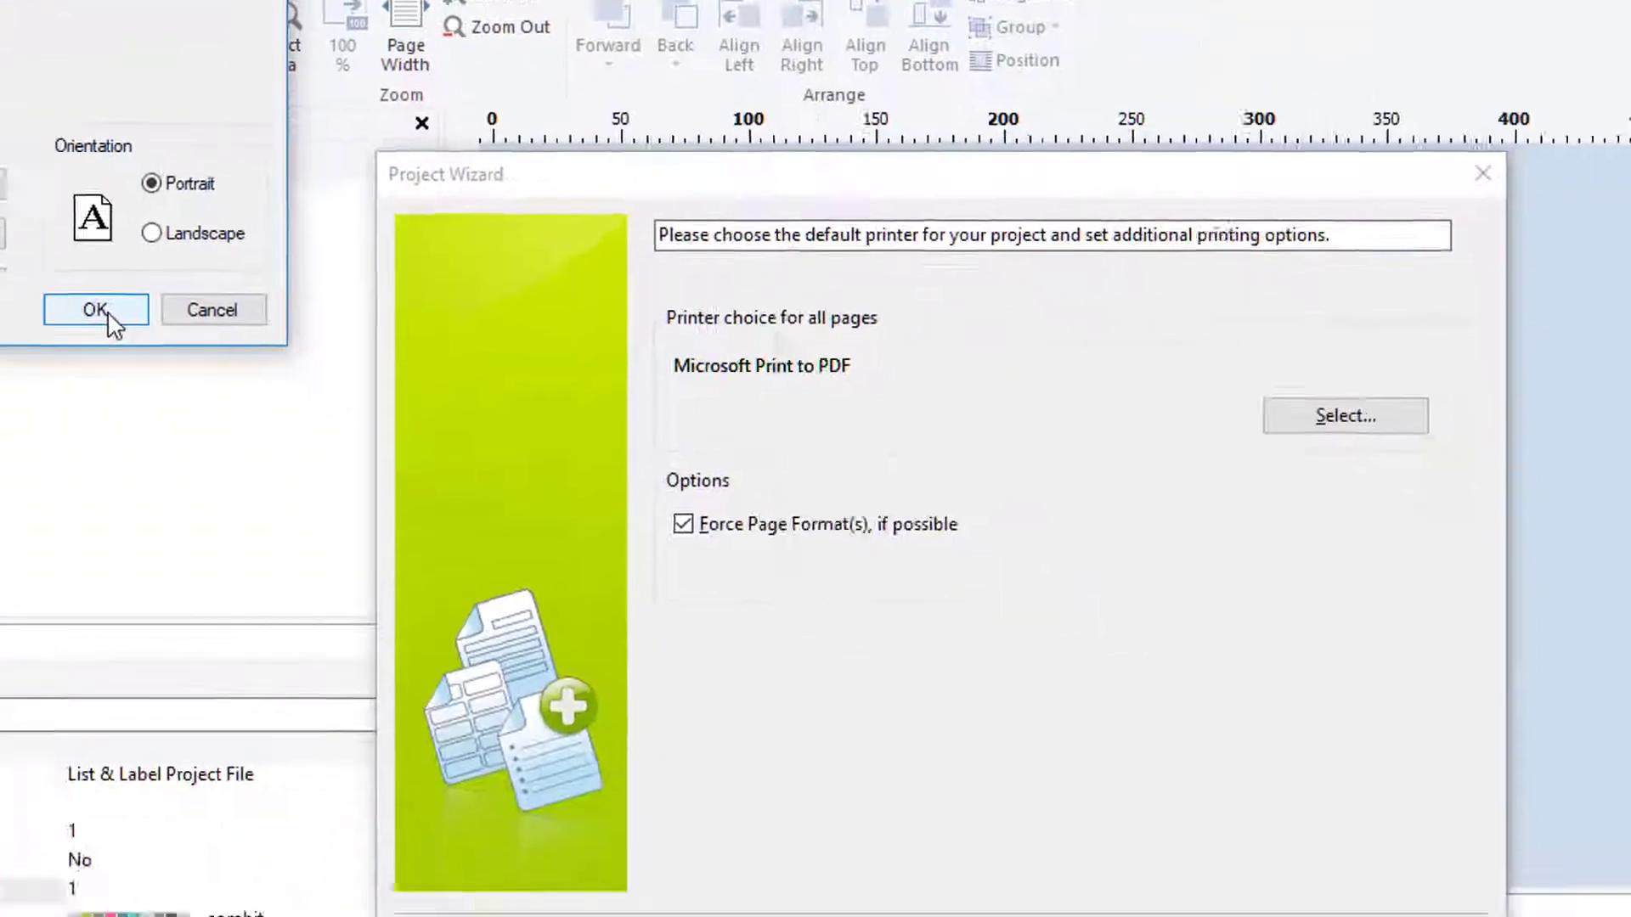
pyautogui.click(620, 592)
pyautogui.click(656, 816)
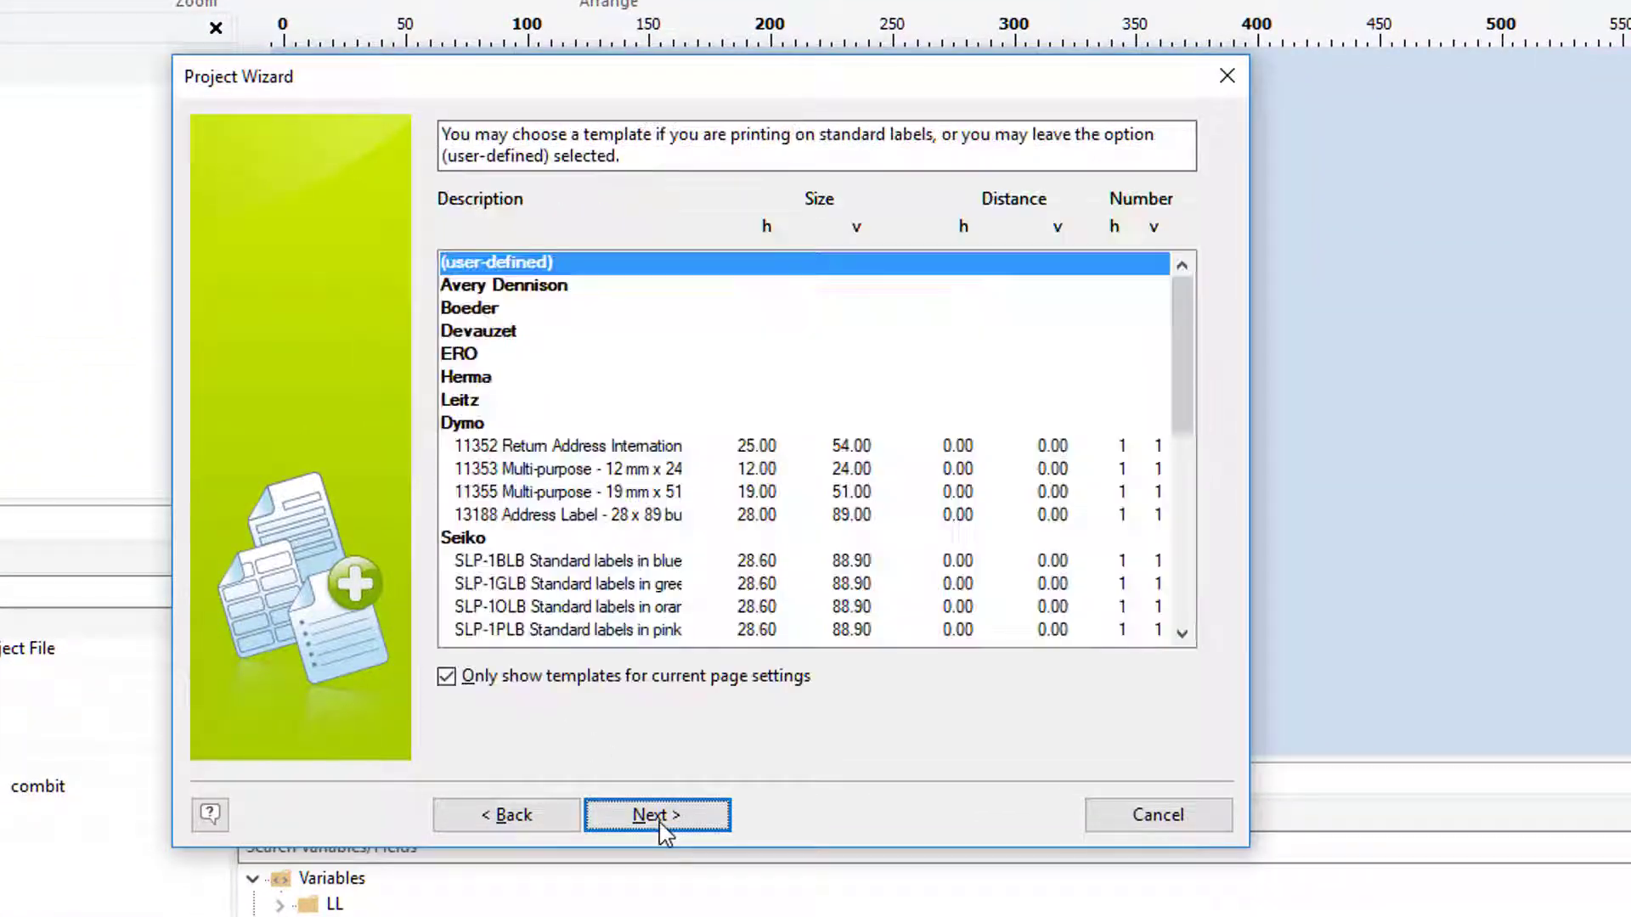
# Step: Use the Dymo "13188 Address Label - 28 x 89" template, accept the layout and title line defaults, and finish the wizard
pyautogui.click(610, 516)
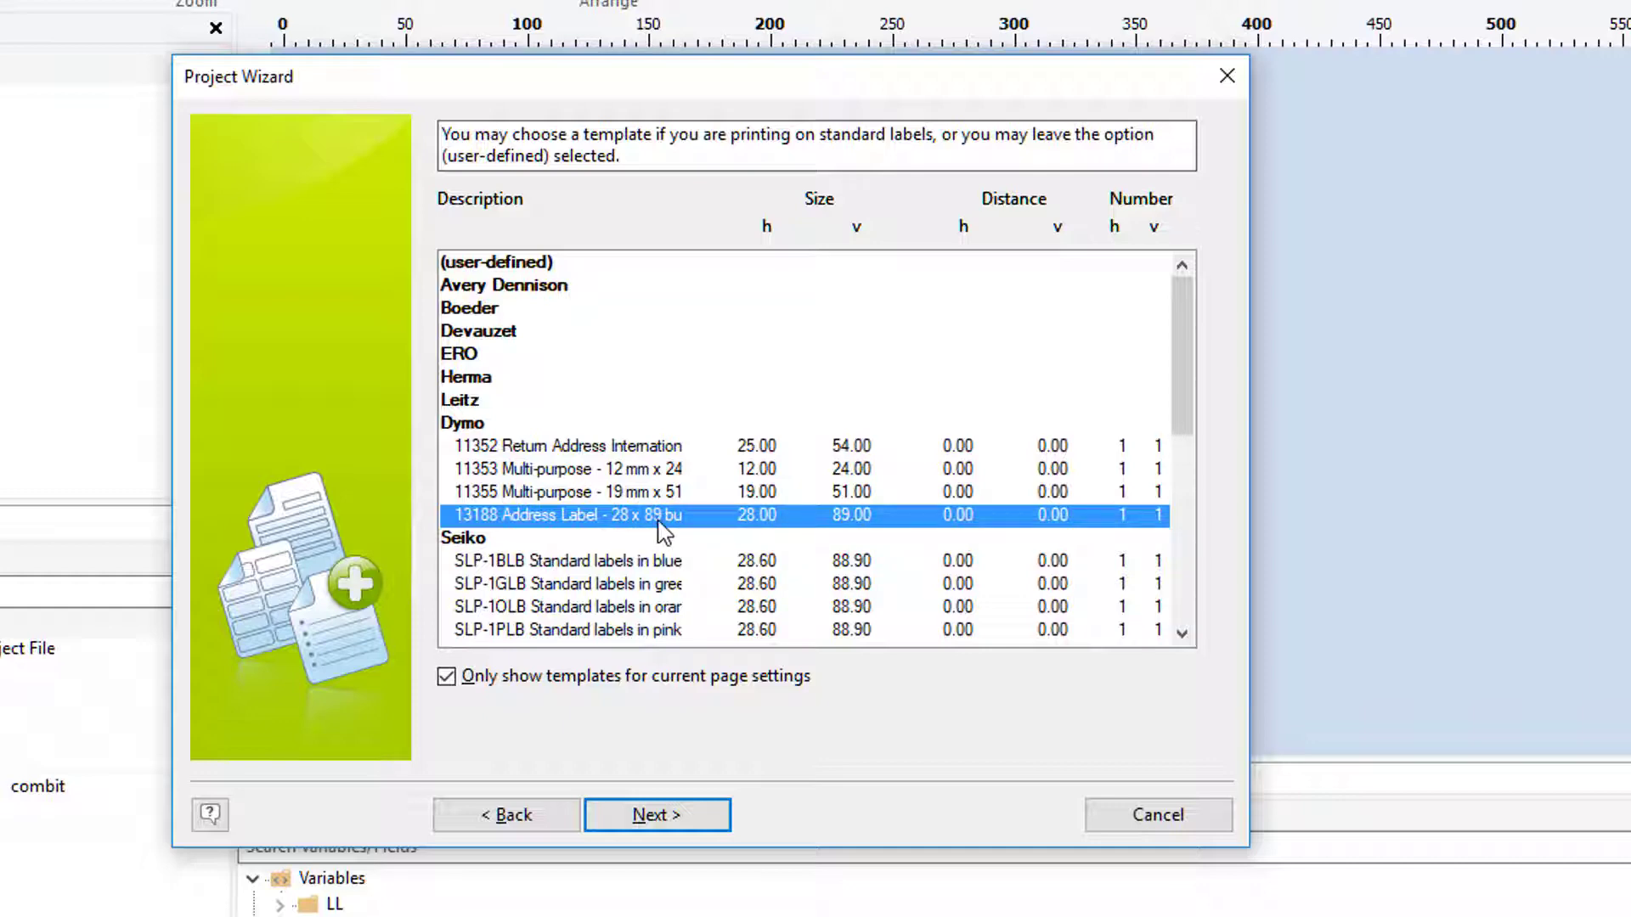
pyautogui.click(671, 822)
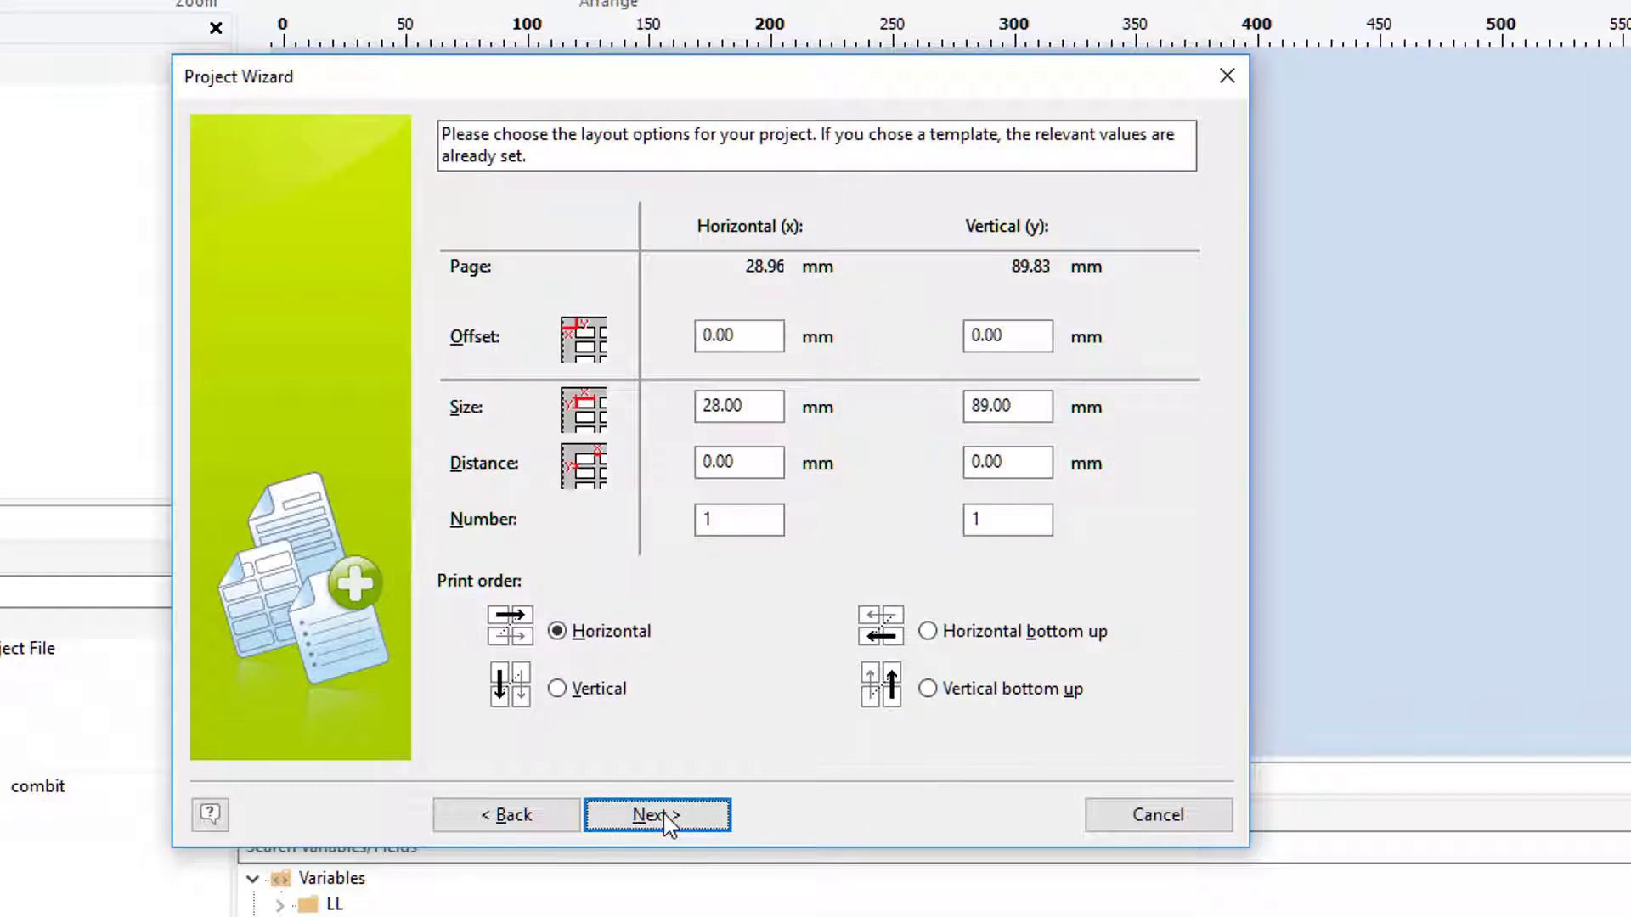
pyautogui.click(669, 823)
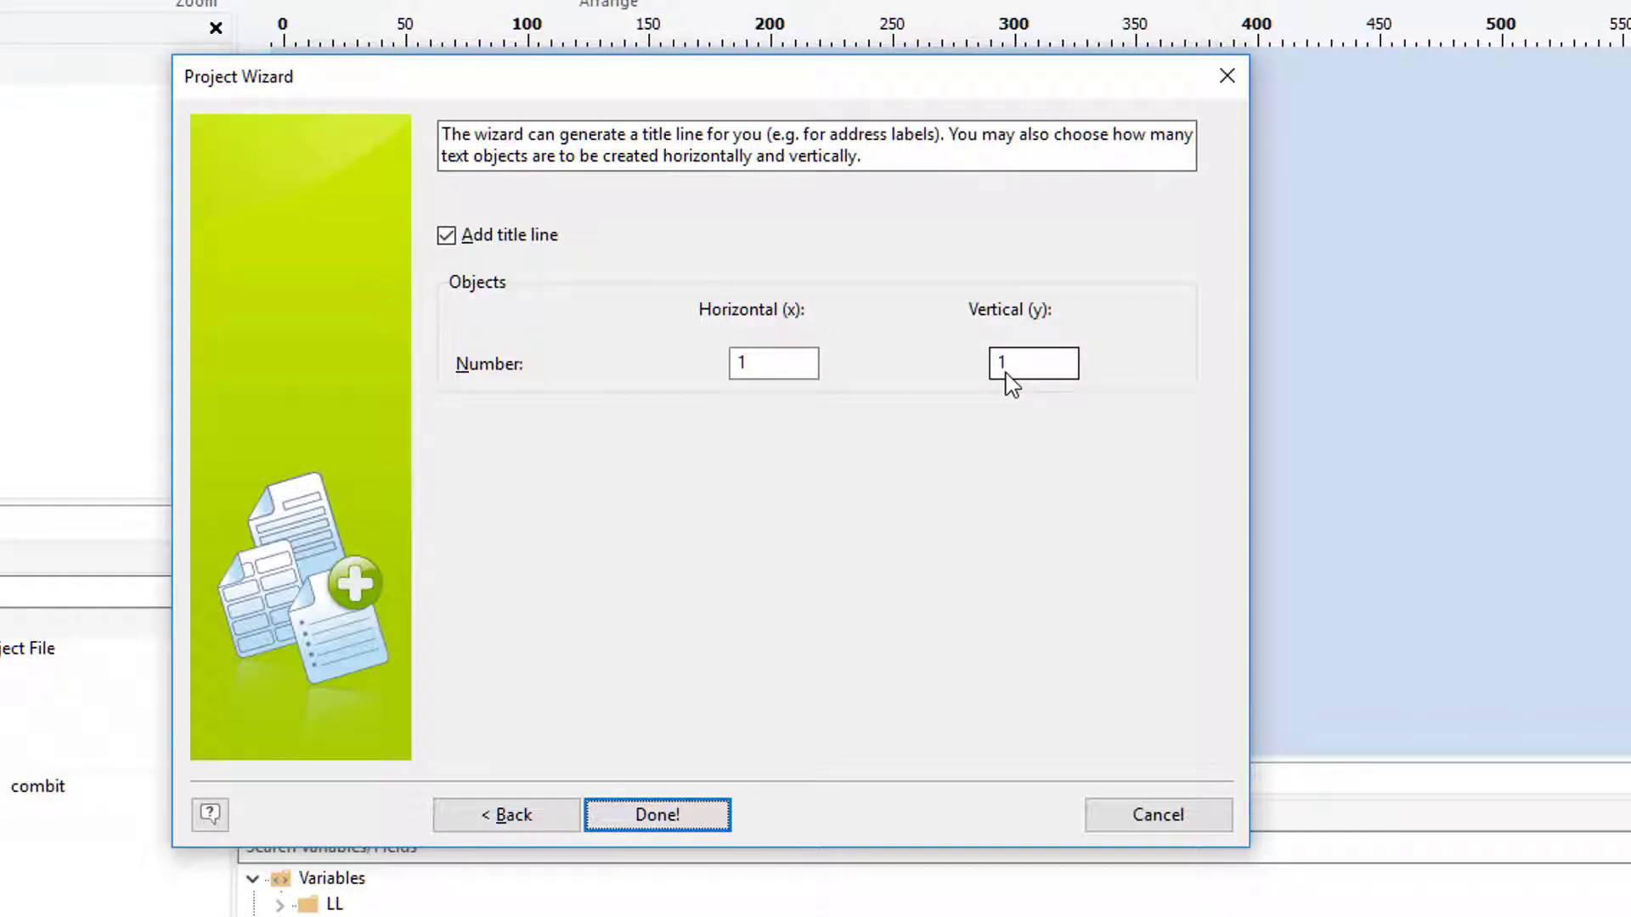
pyautogui.click(685, 821)
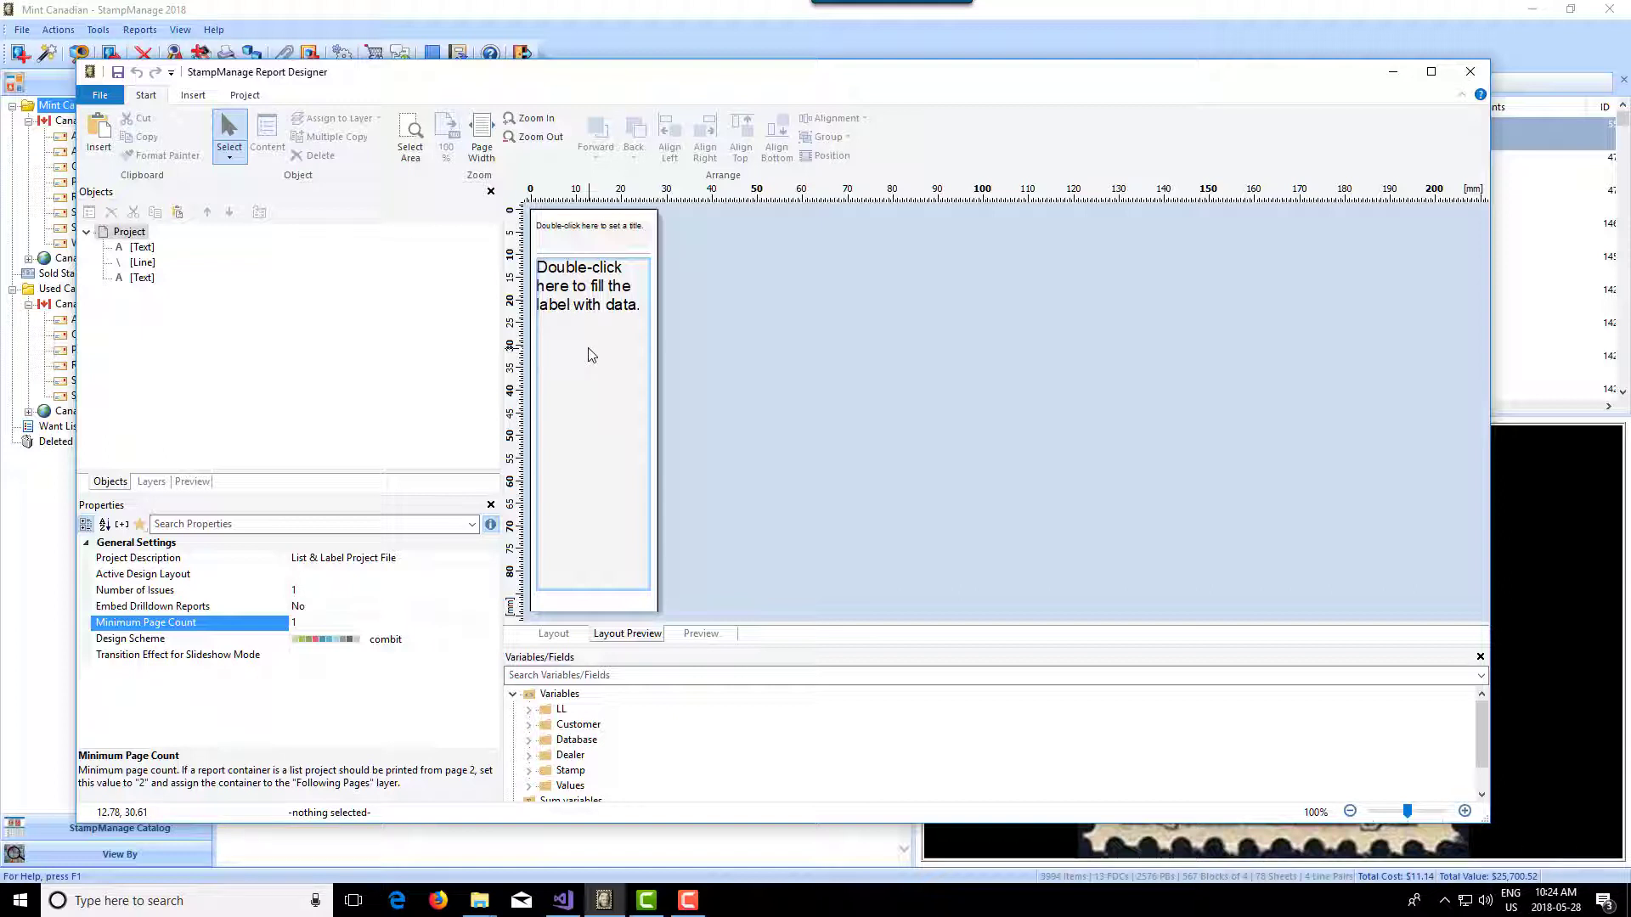
# Step: Rotate the label's main text object 90° and narrow it to a strip along the label's left edge
pyautogui.click(592, 355)
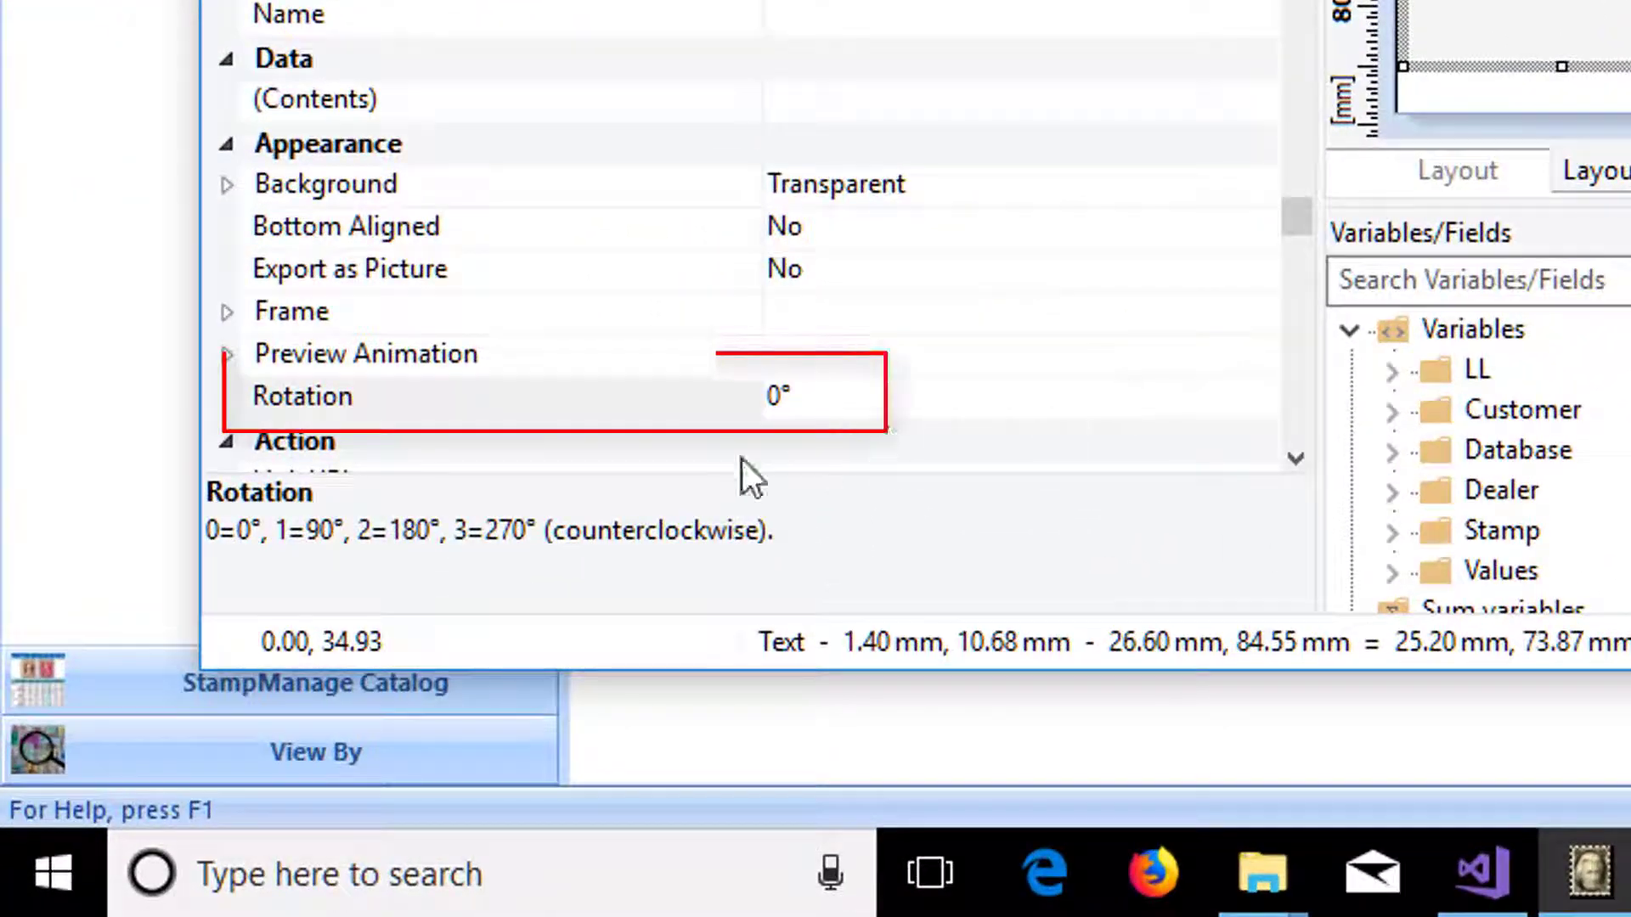
pyautogui.click(887, 406)
pyautogui.click(1251, 401)
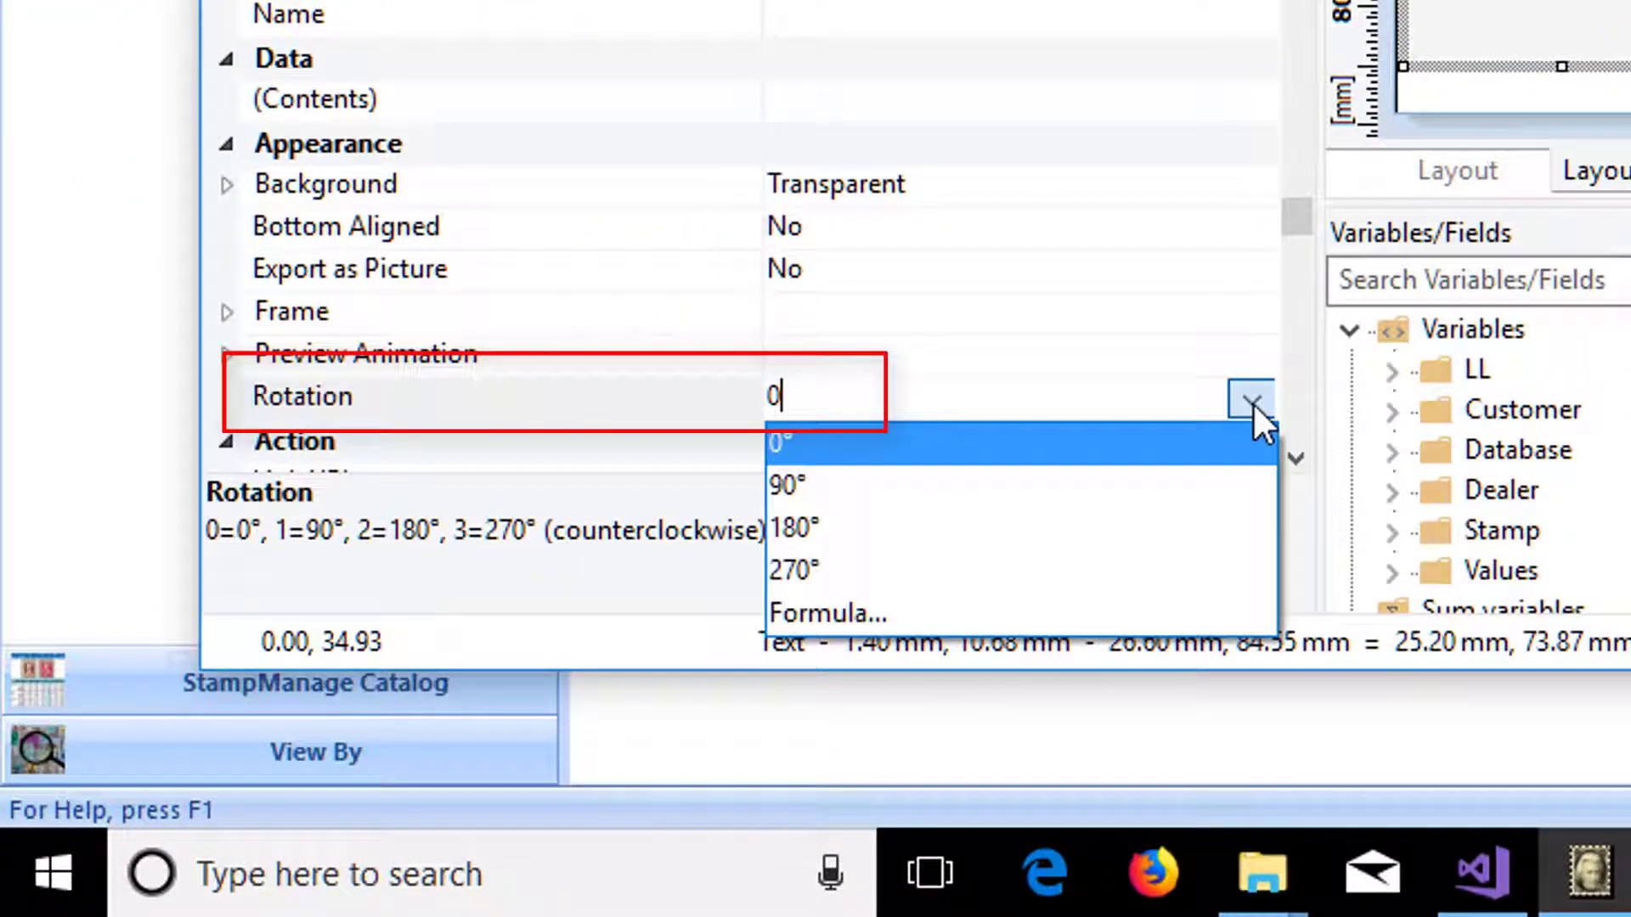
pyautogui.click(1002, 497)
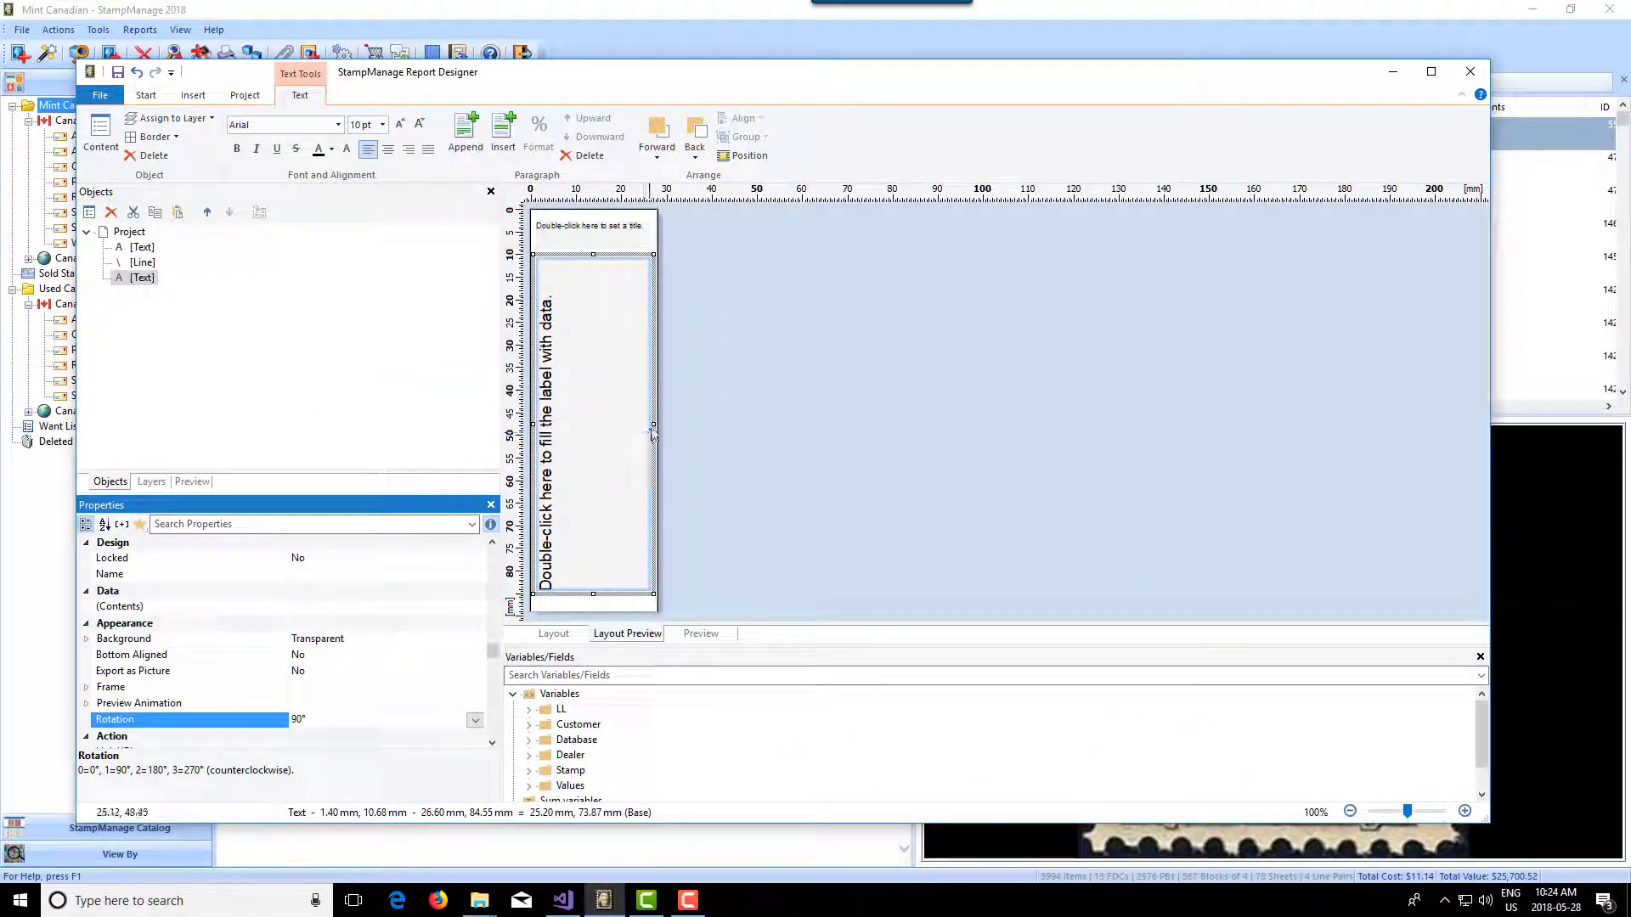
pyautogui.moveTo(653, 424); pyautogui.dragTo(568, 427)
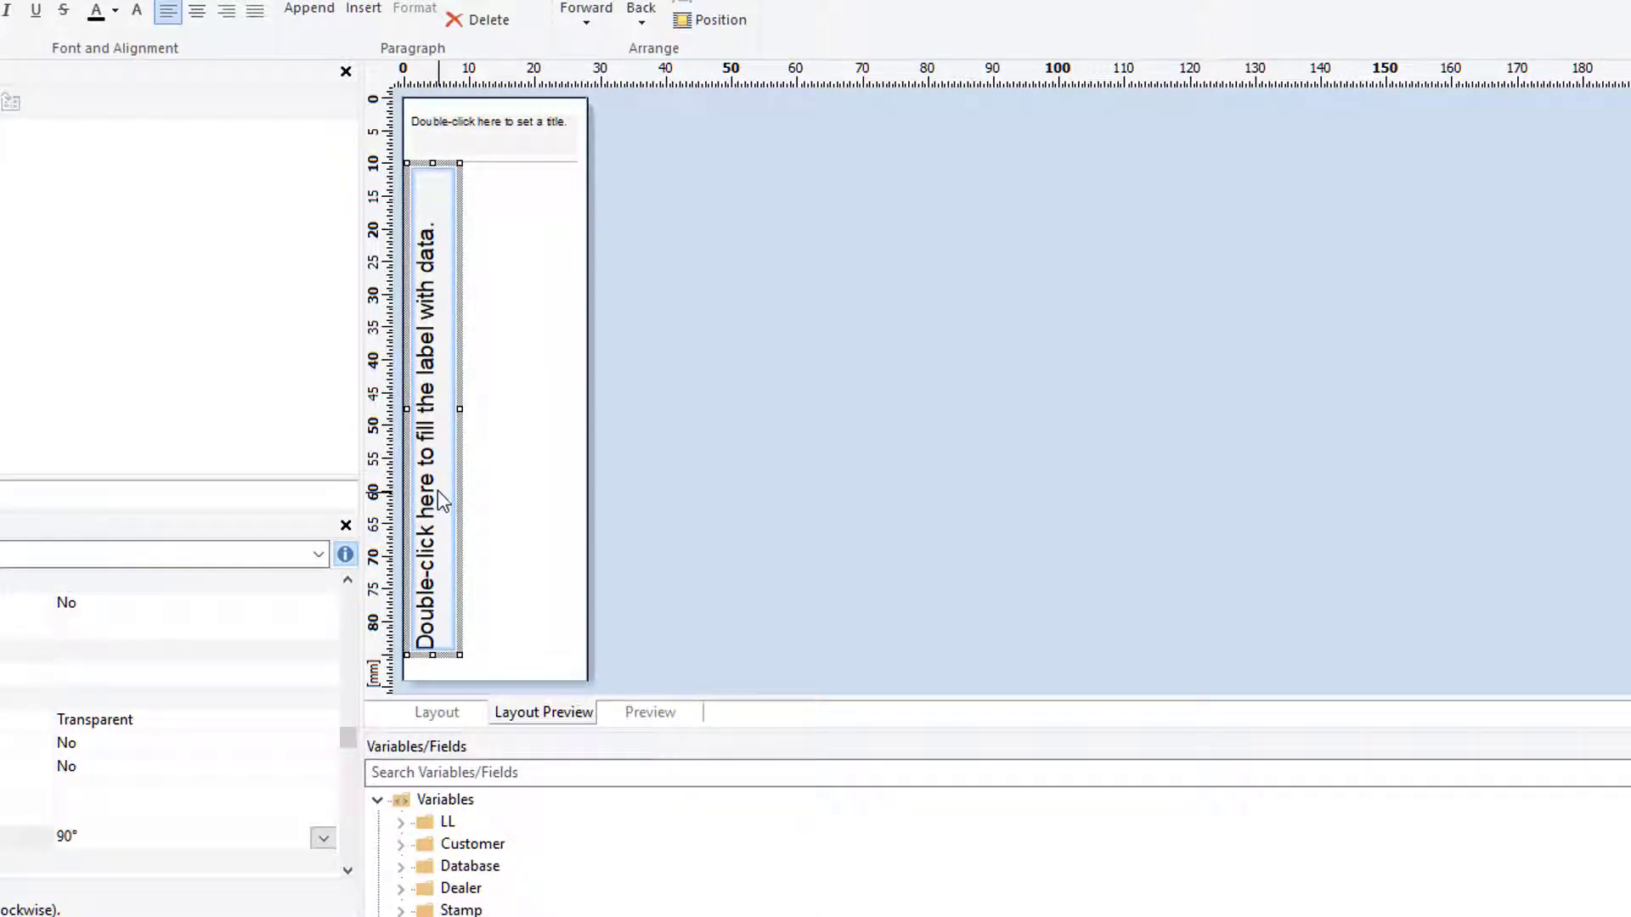
# Step: Replace the placeholder in the main text object with the Stamp.Description field
pyautogui.doubleClick(432, 441)
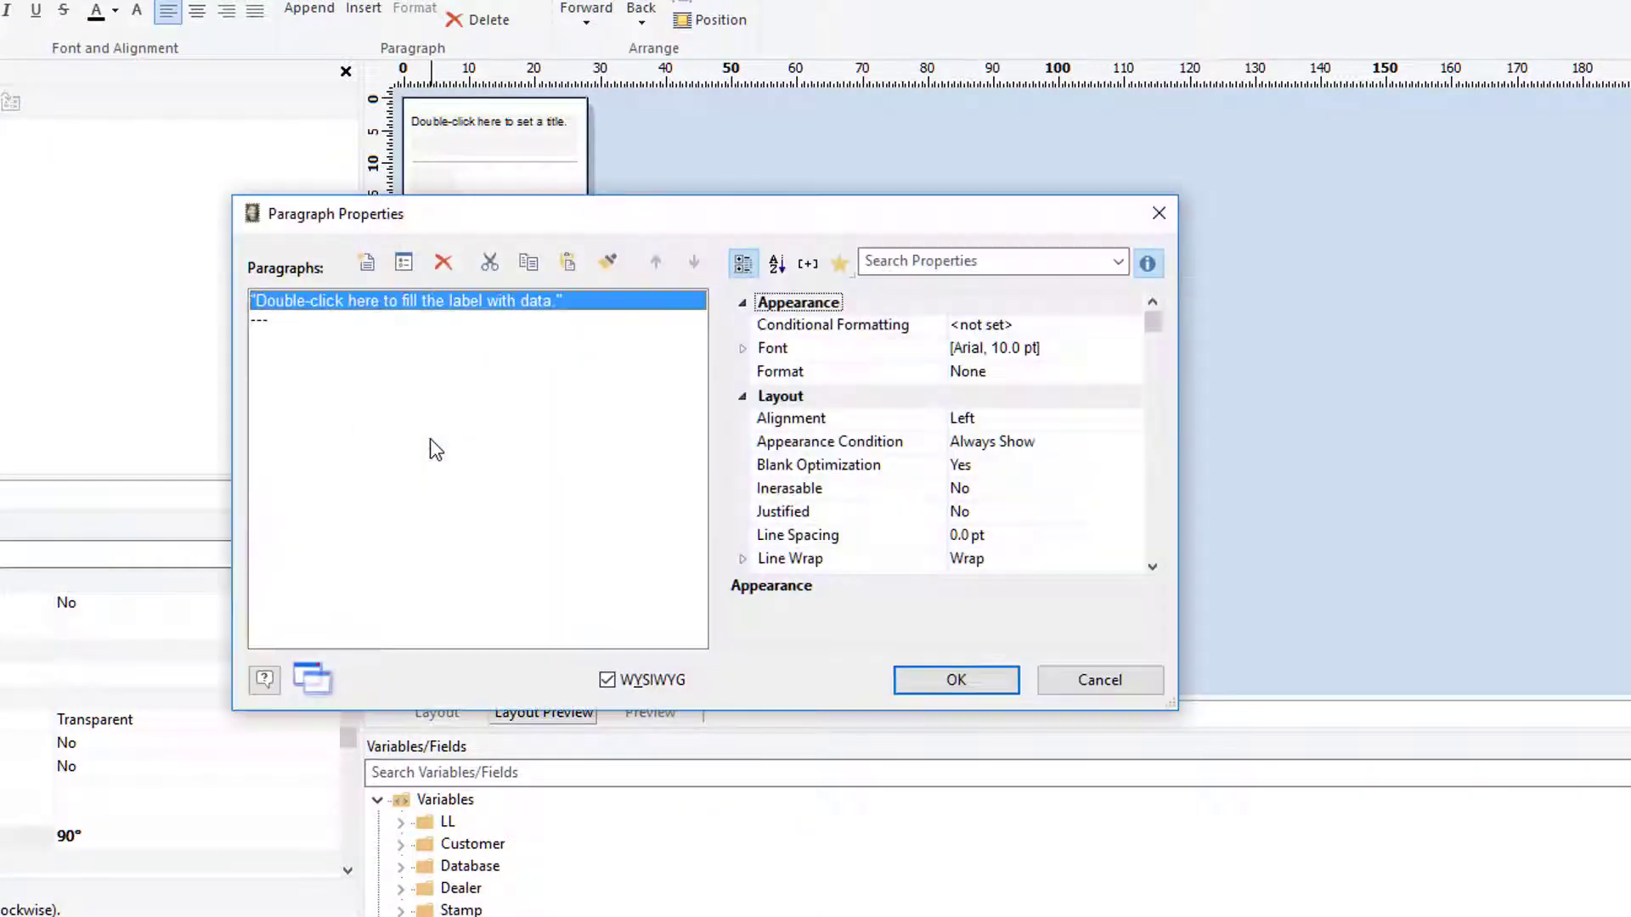
pyautogui.doubleClick(467, 308)
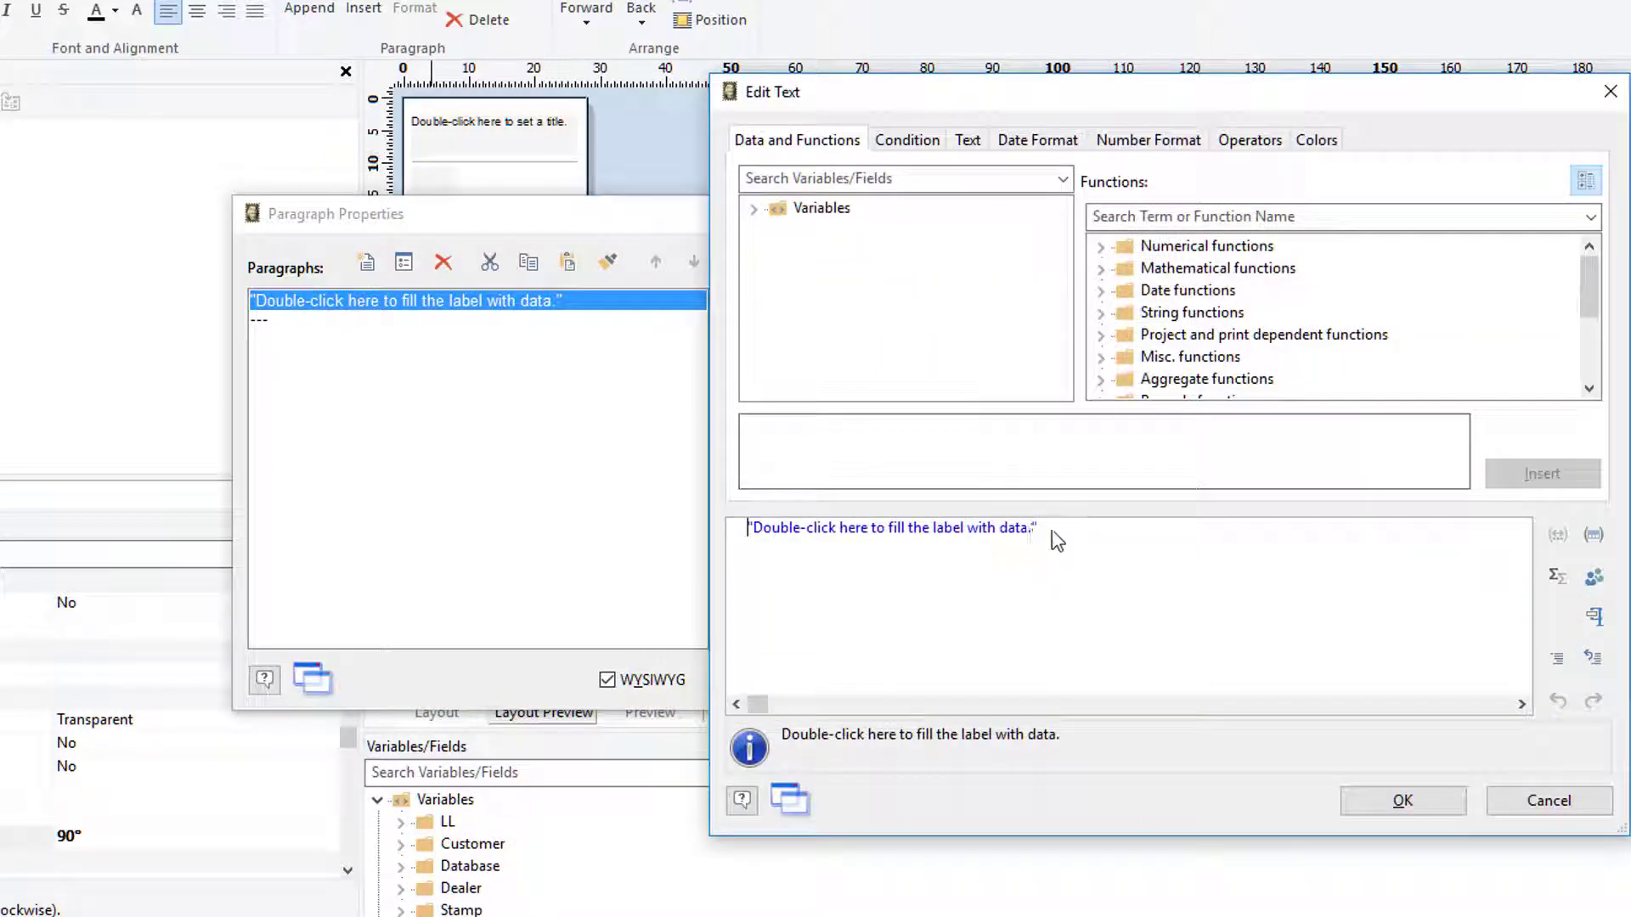
pyautogui.moveTo(1052, 535); pyautogui.dragTo(550, 541)
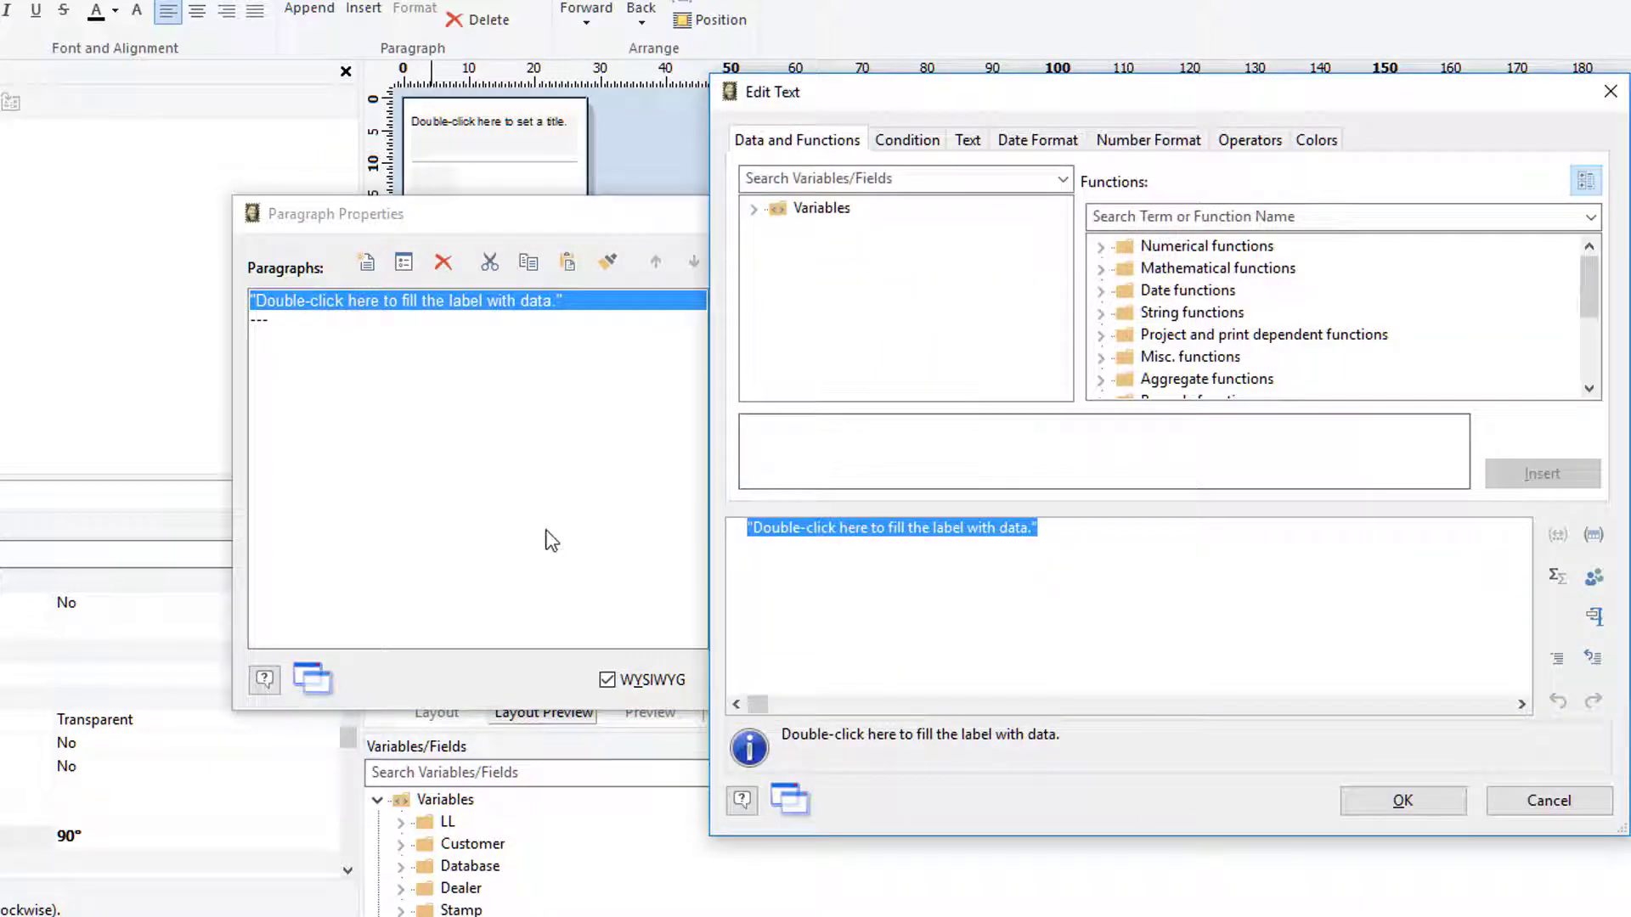
pyautogui.write('Stamp.')
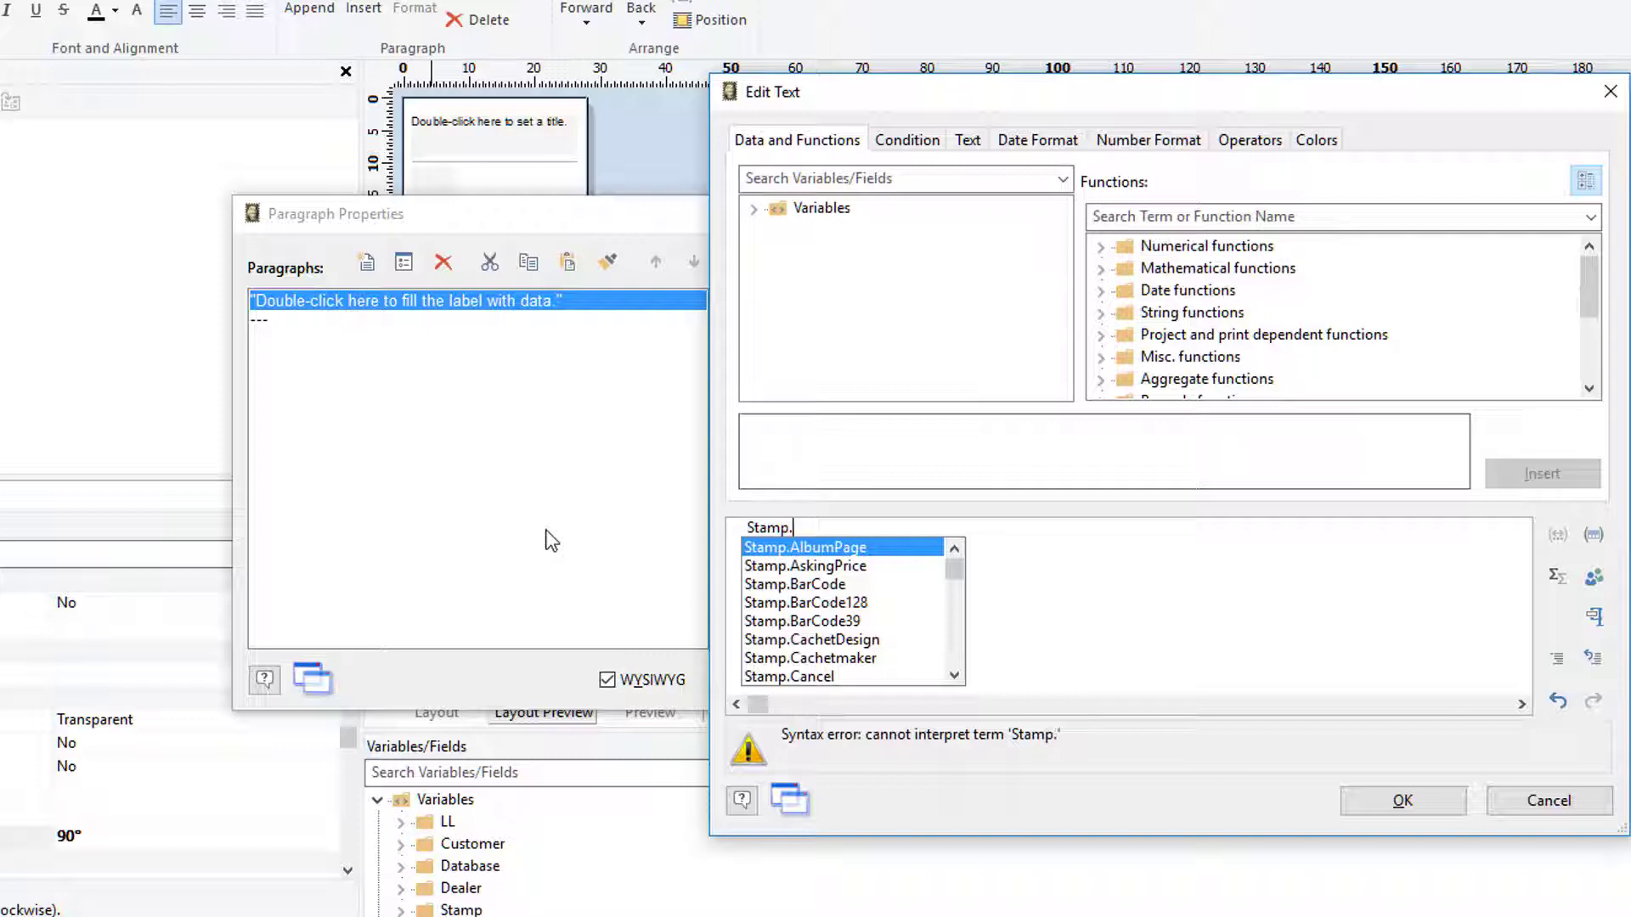
pyautogui.write('De')
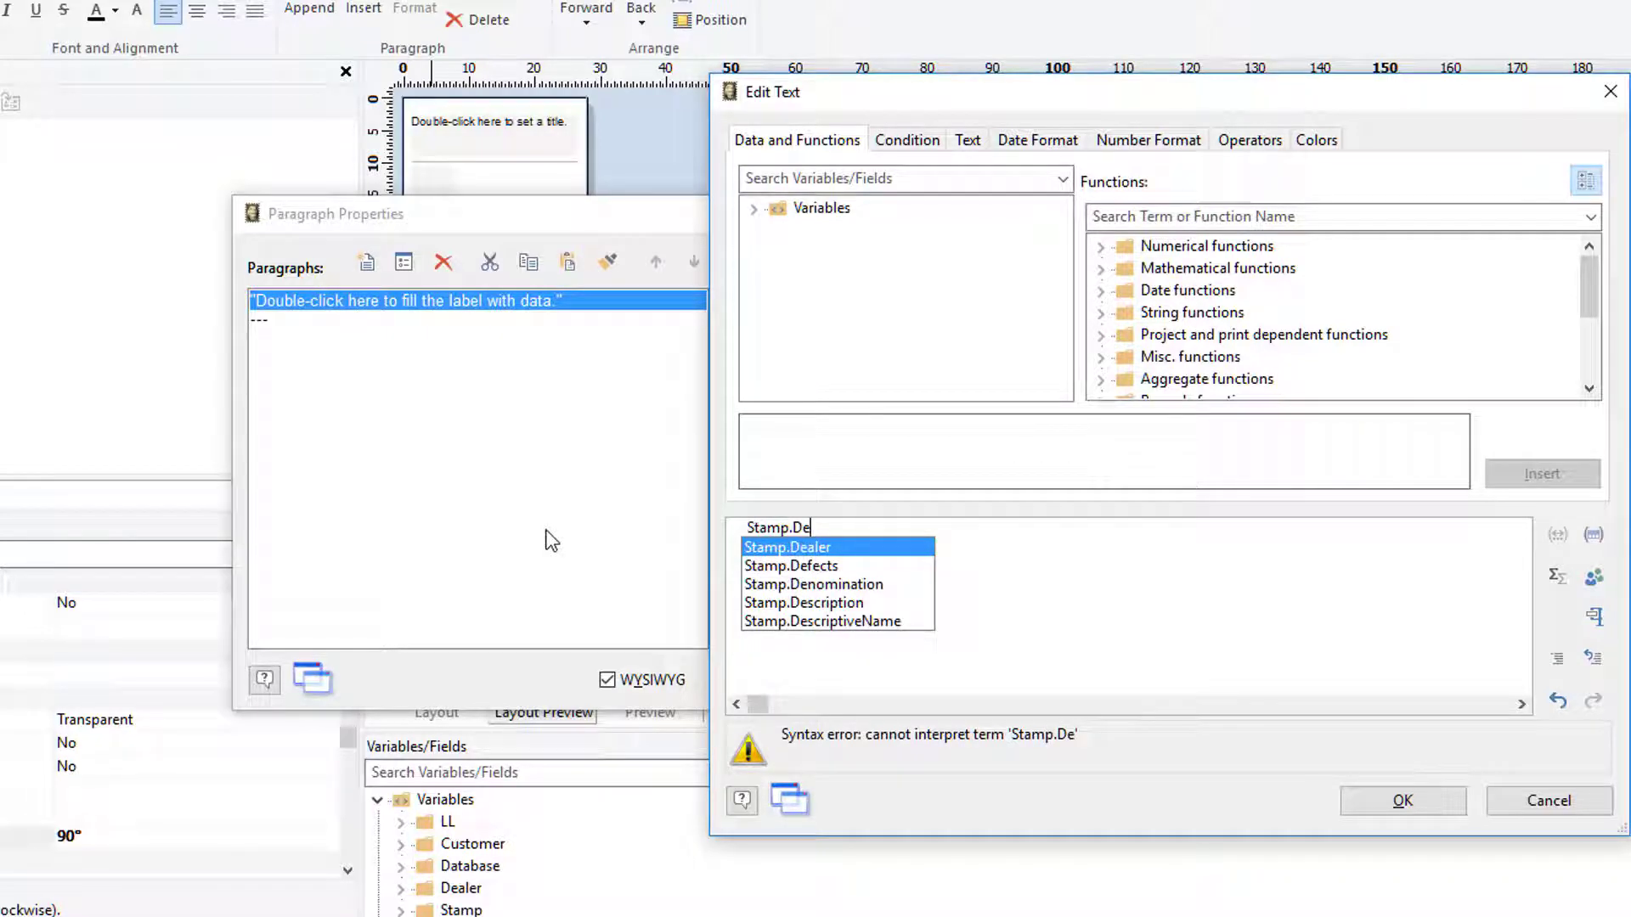
pyautogui.doubleClick(812, 604)
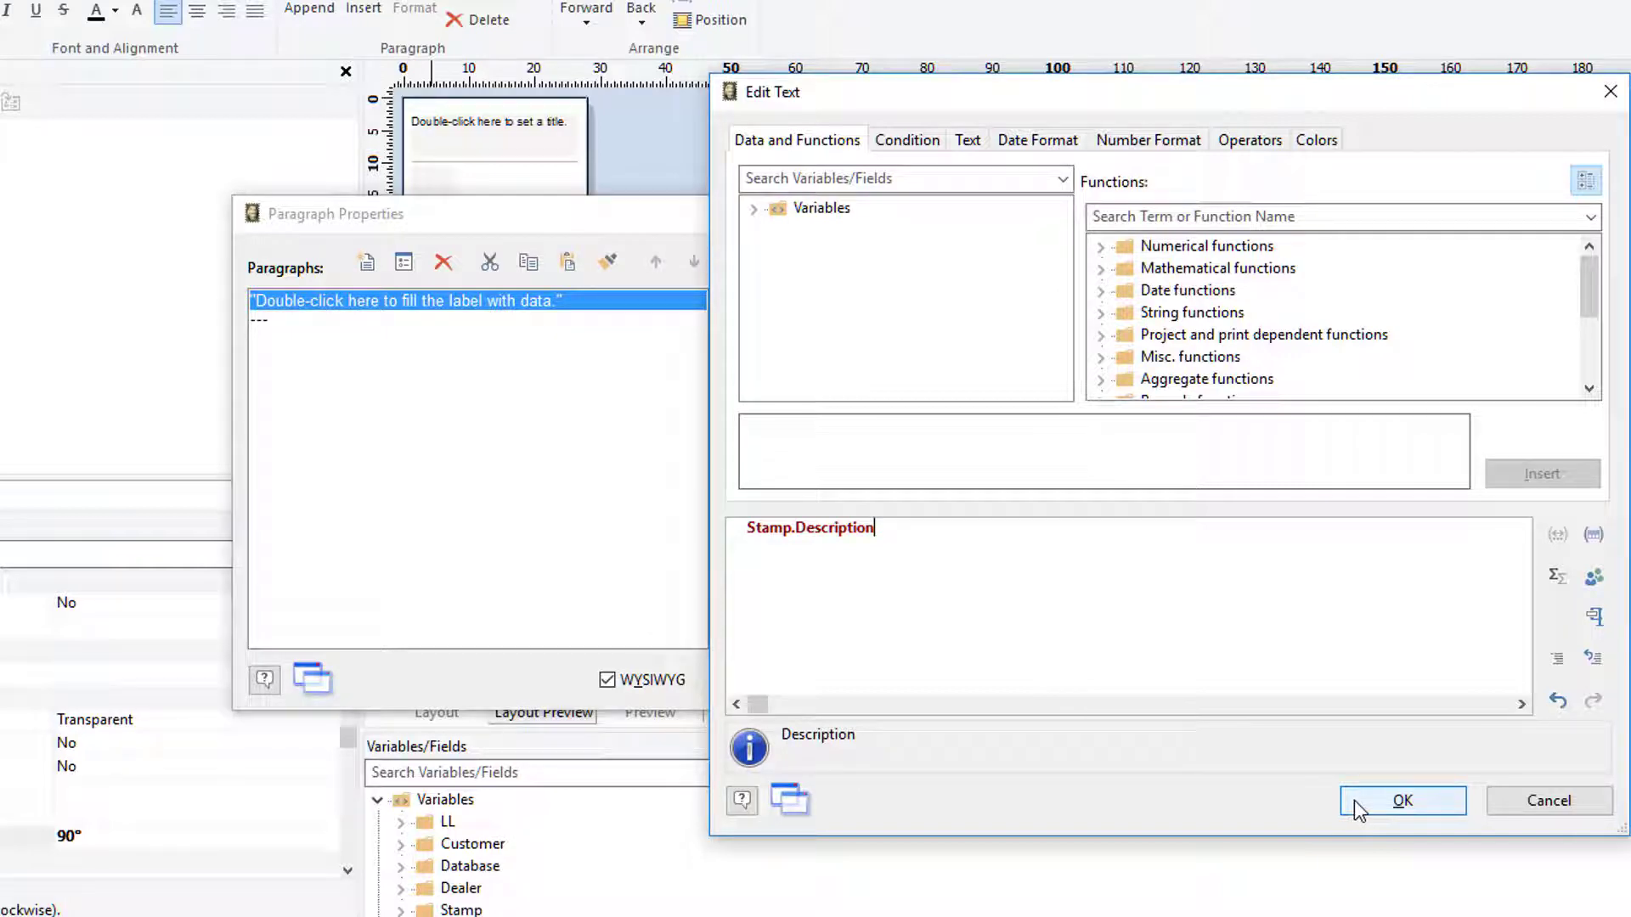
# Step: Change the main text's field to Stamp.DescriptiveName and apply the edited paragraph
pyautogui.moveTo(877, 530); pyautogui.dragTo(800, 544)
pyautogui.write('De')
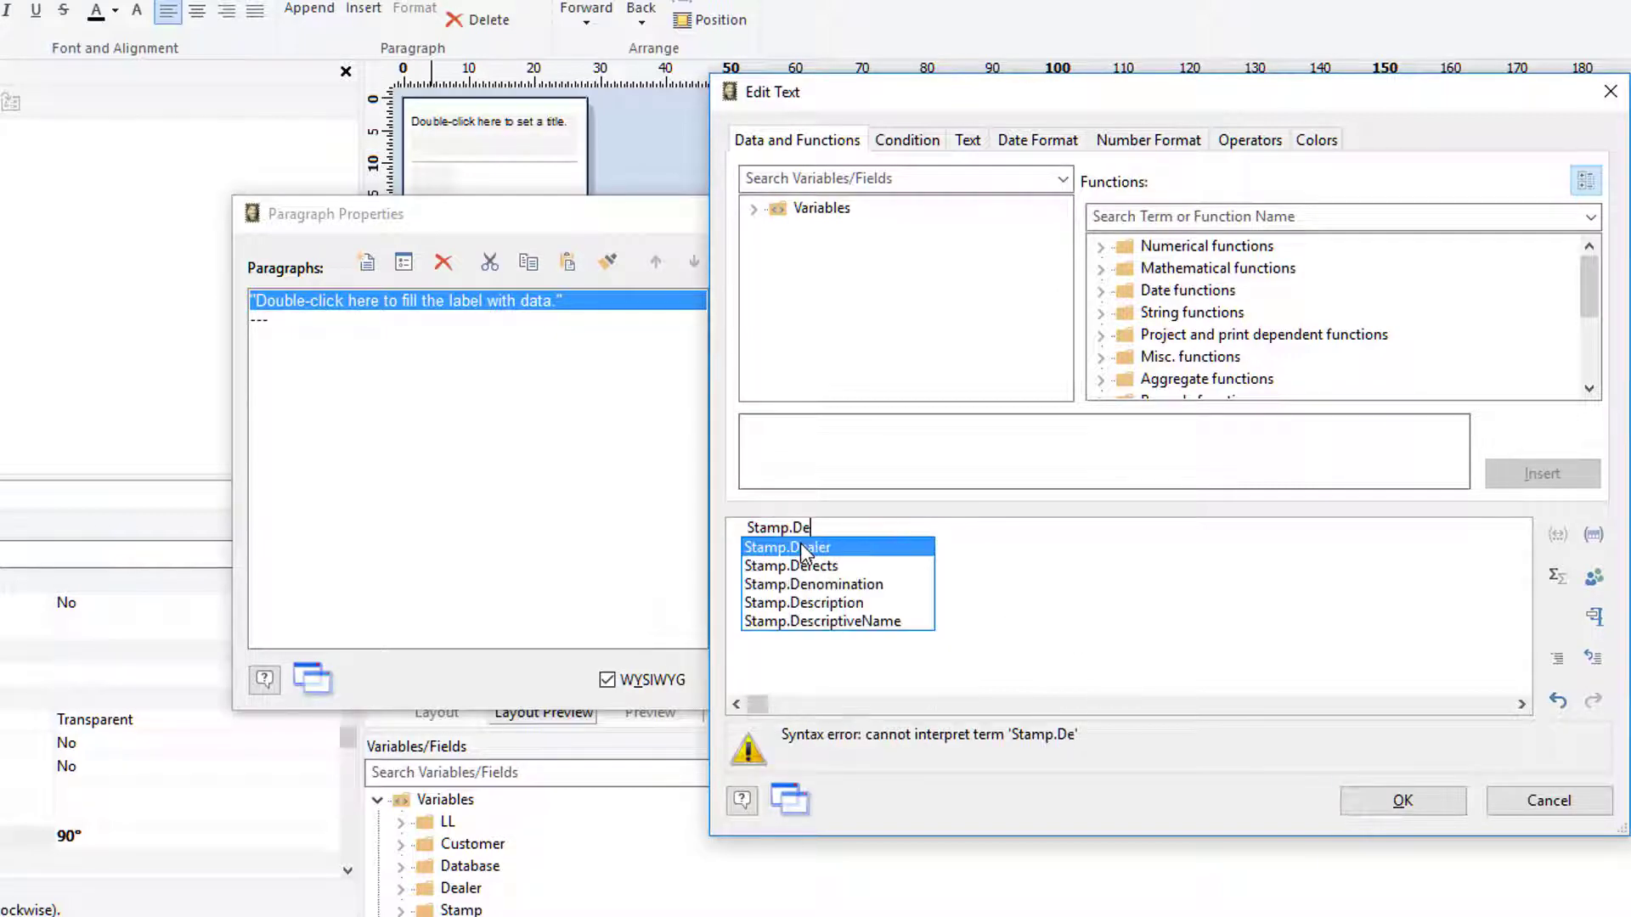
pyautogui.write('scri')
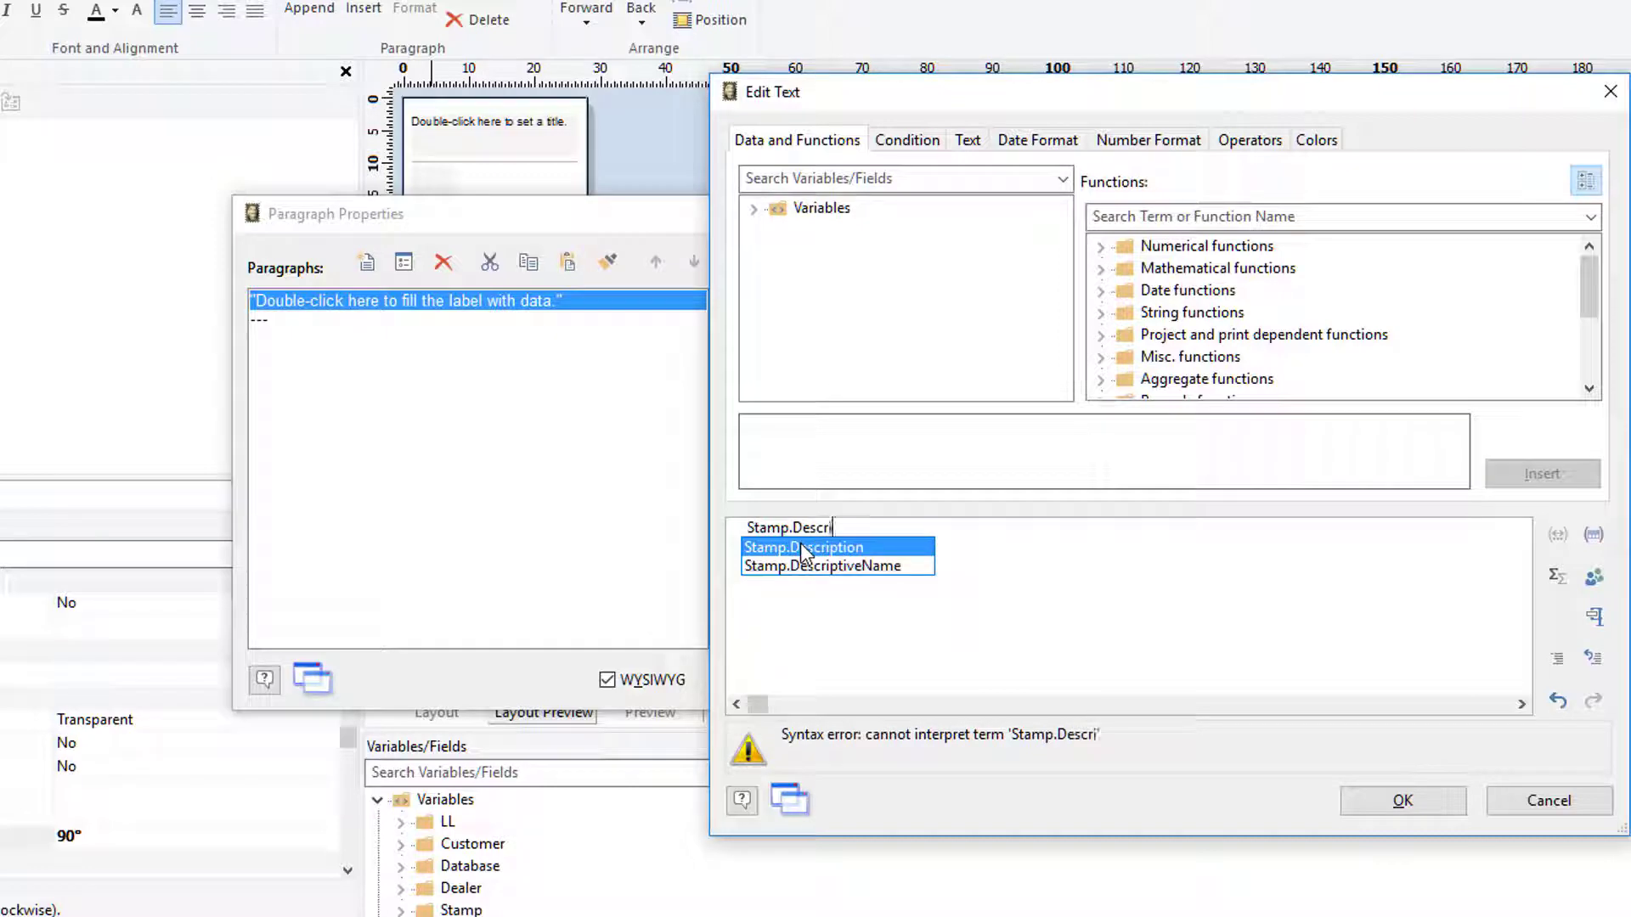
pyautogui.write('ptiv')
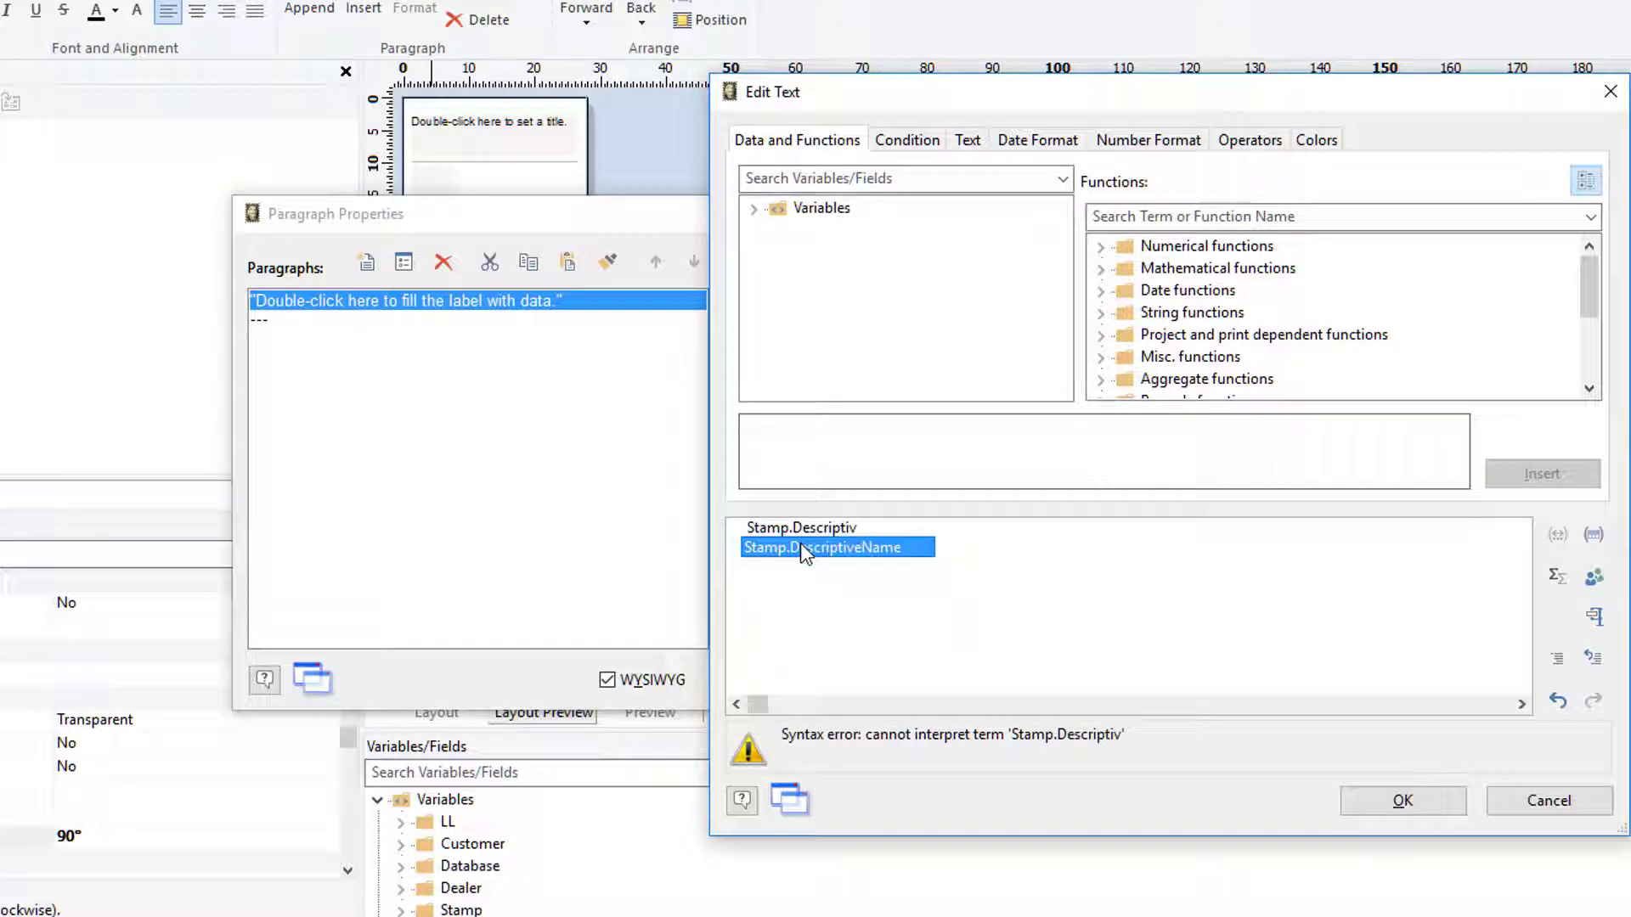
pyautogui.doubleClick(831, 551)
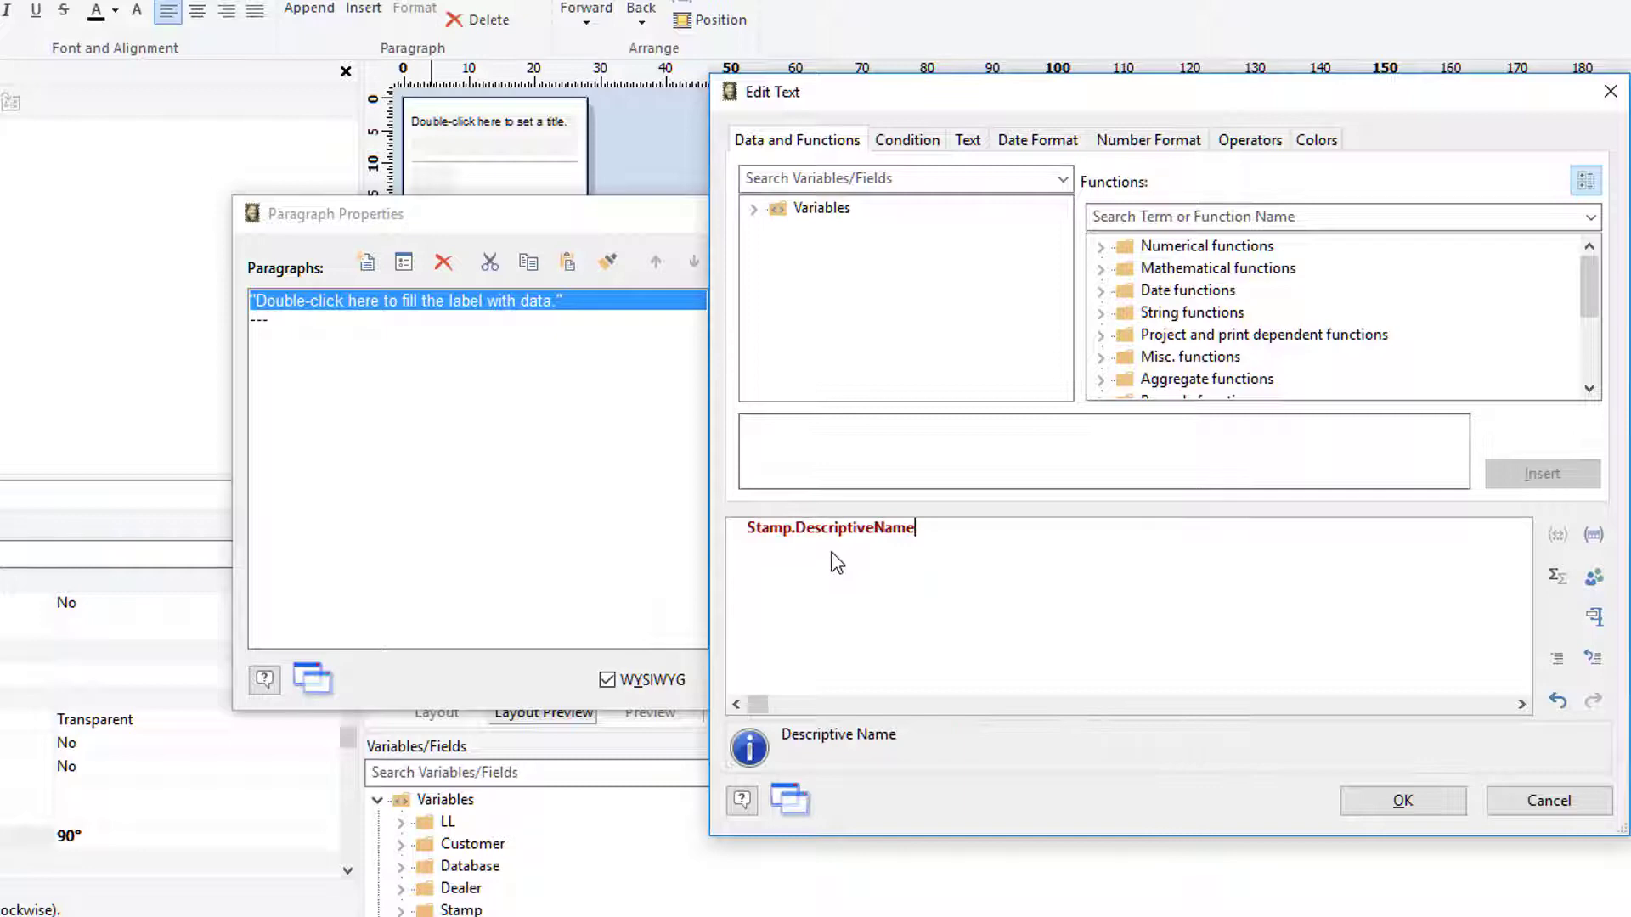
pyautogui.click(1365, 805)
pyautogui.click(972, 685)
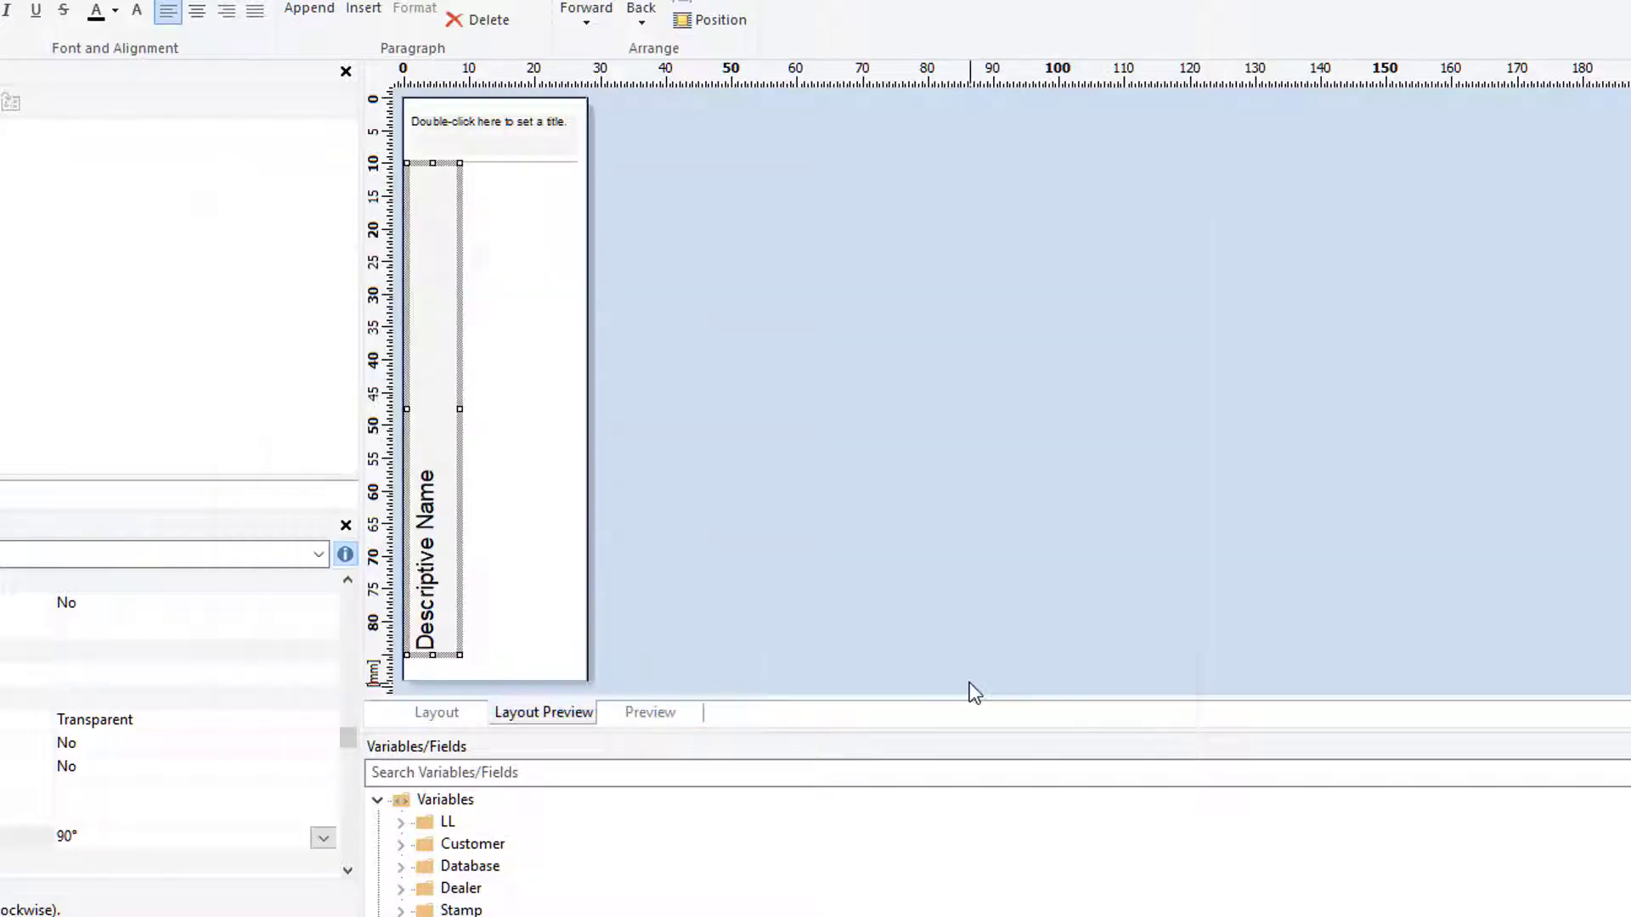
# Step: Rotate the title text object at the top of the label 90°
pyautogui.click(497, 132)
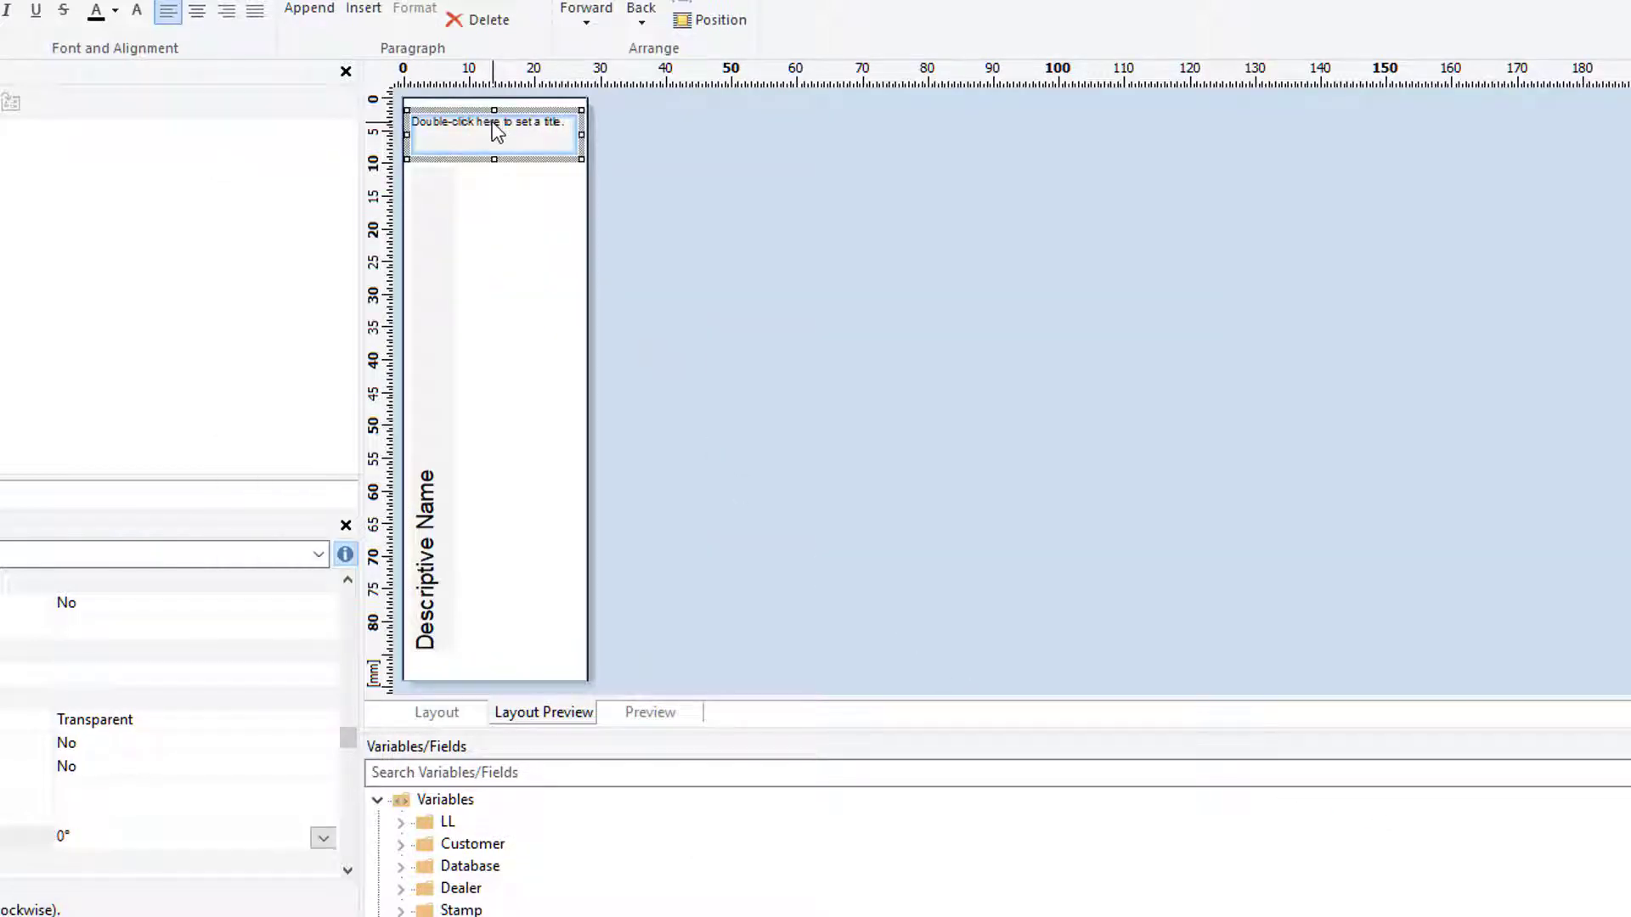
pyautogui.click(324, 840)
pyautogui.click(149, 886)
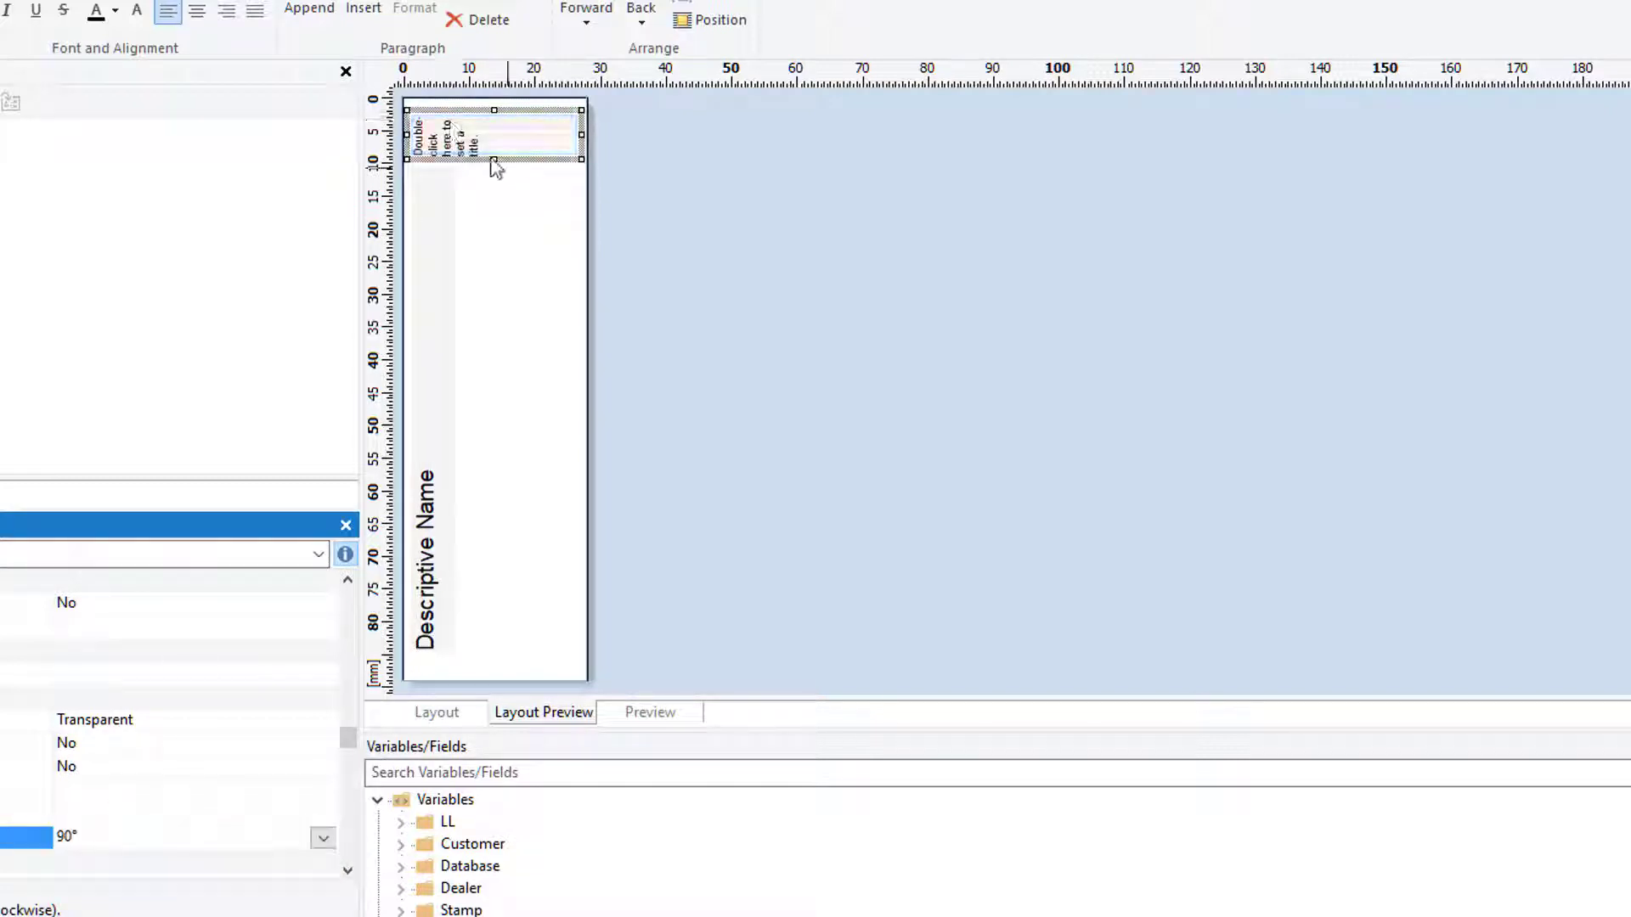
# Step: Resize the title text to about 7 by 35 mm and place it beside the lower part of the Descriptive Name text
pyautogui.moveTo(494, 160); pyautogui.dragTo(494, 336)
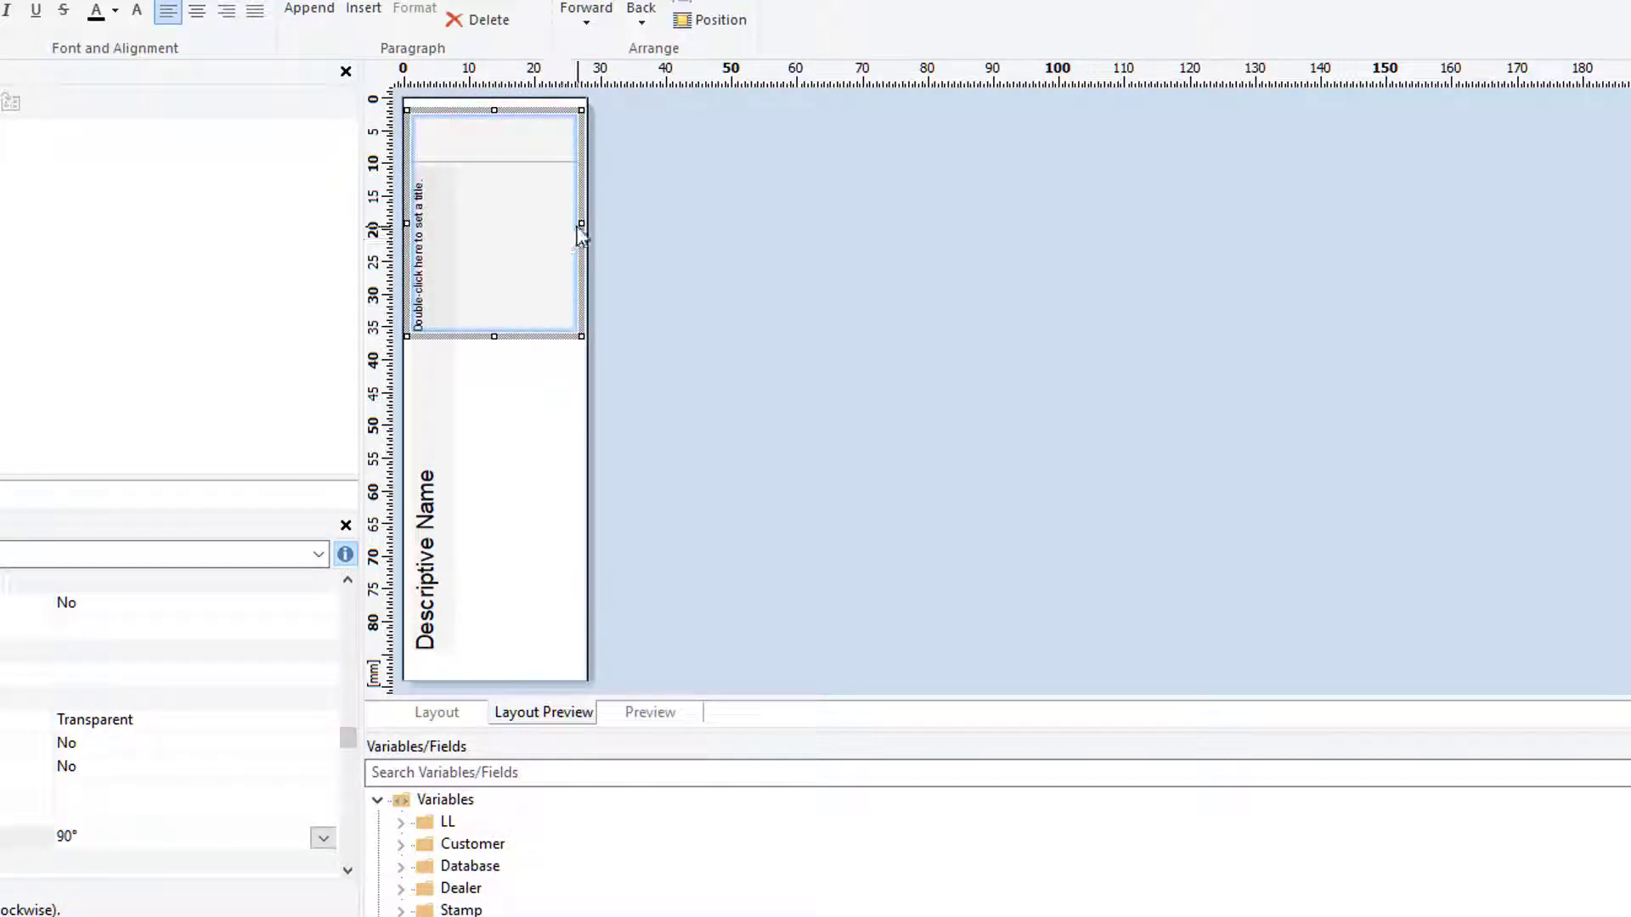
pyautogui.moveTo(579, 226); pyautogui.dragTo(455, 225)
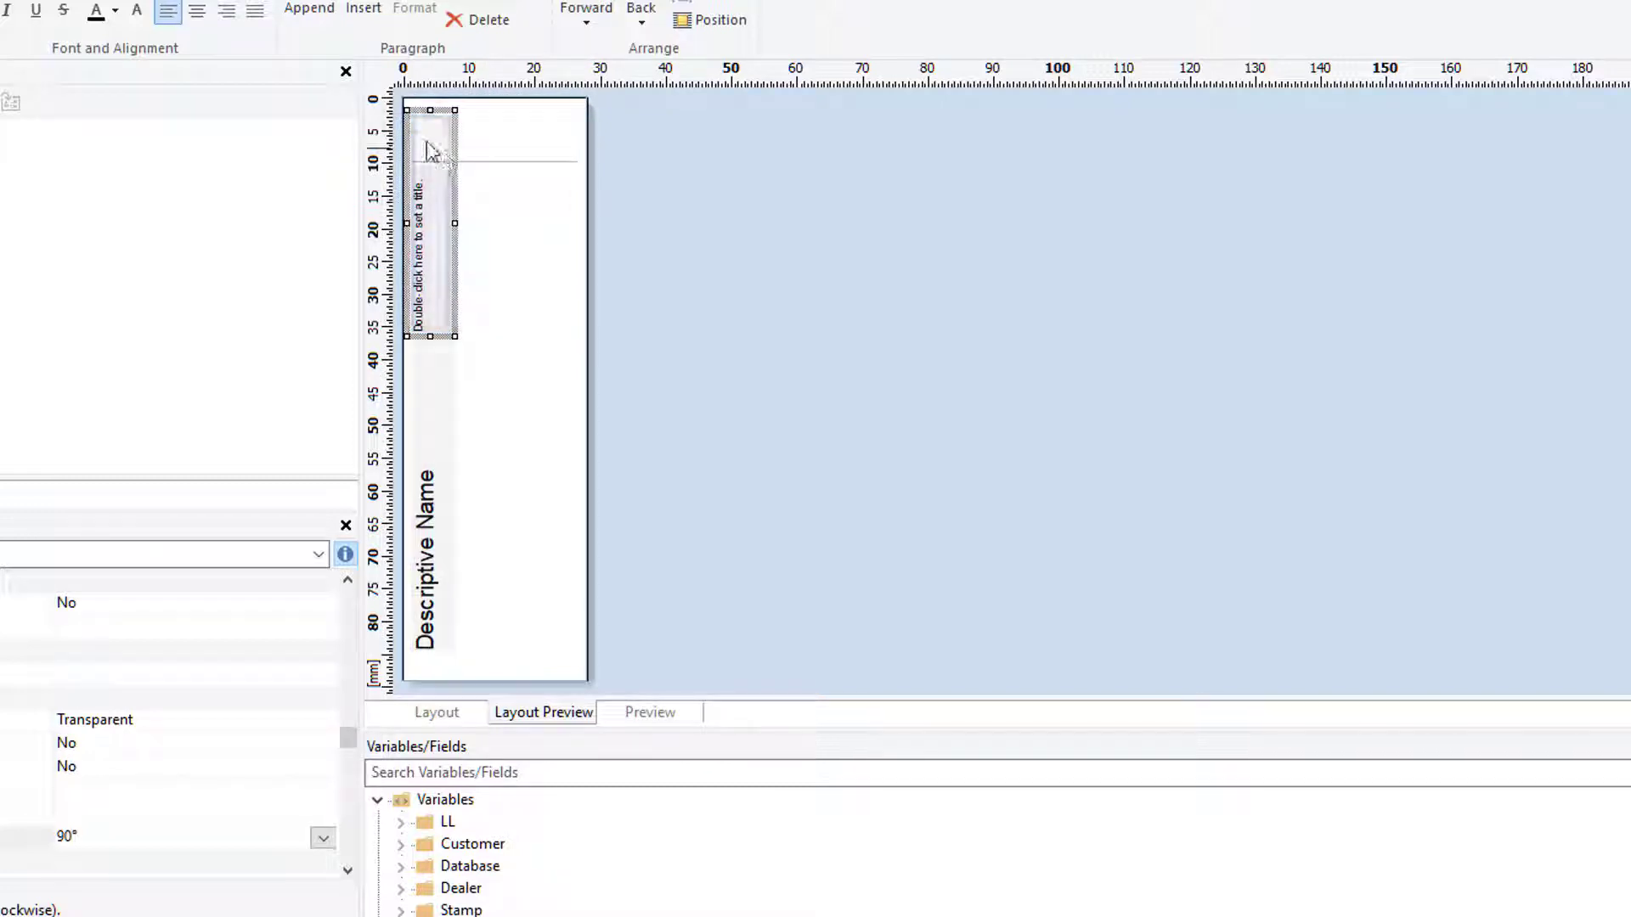
pyautogui.moveTo(431, 143); pyautogui.dragTo(491, 463)
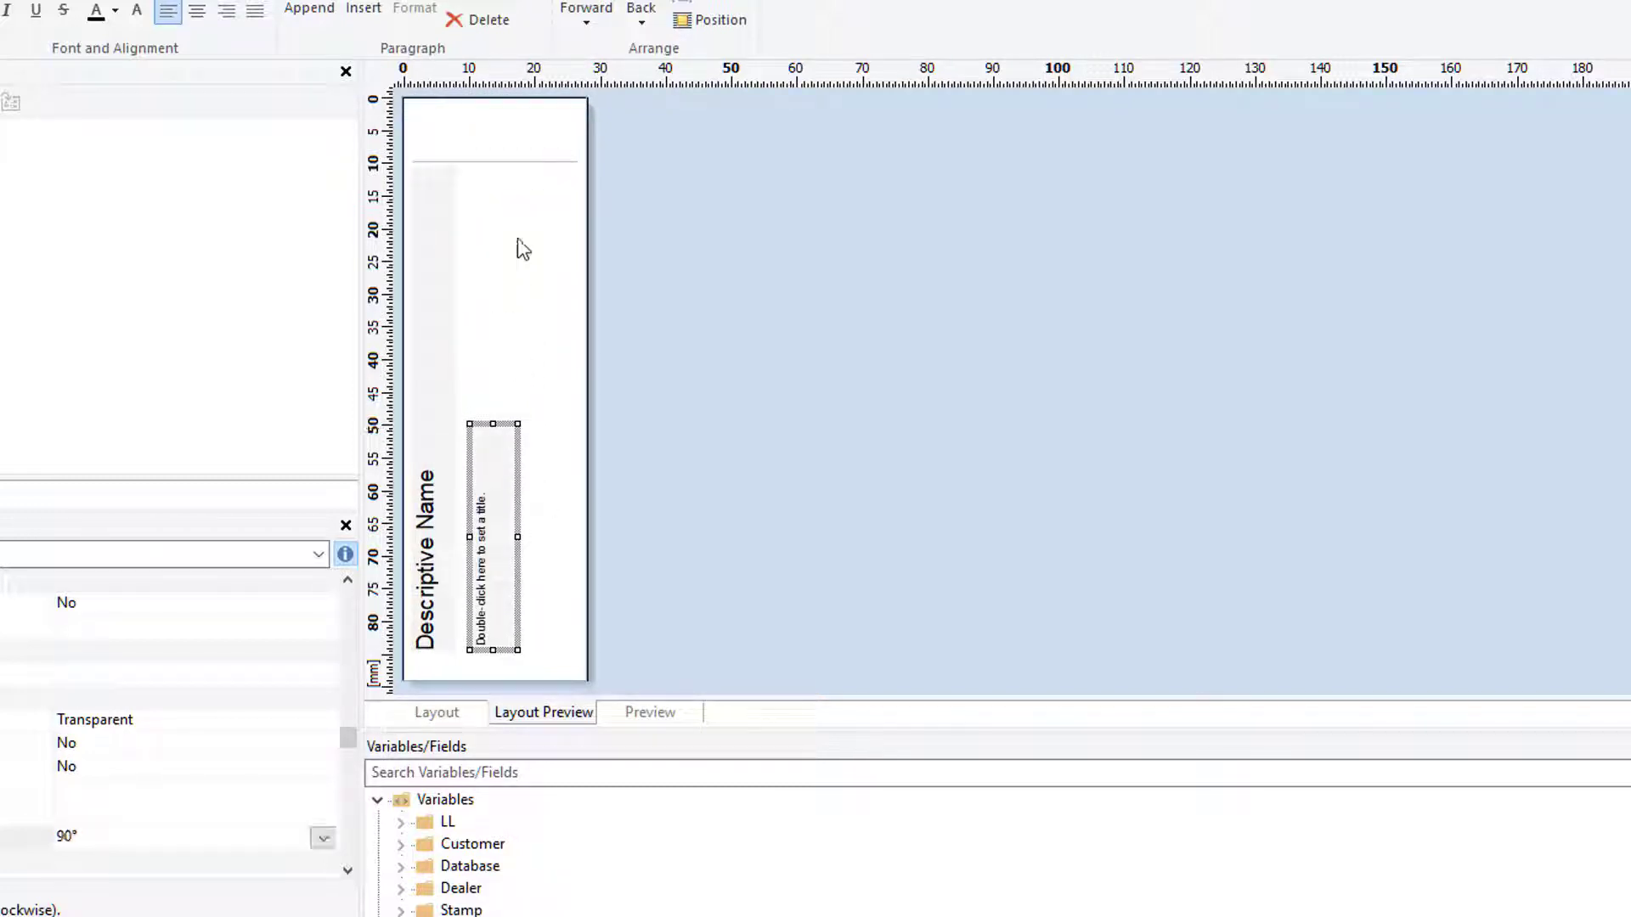
# Step: Delete the horizontal line near the label's top and shorten the title text object to about 27 mm
pyautogui.click(494, 162)
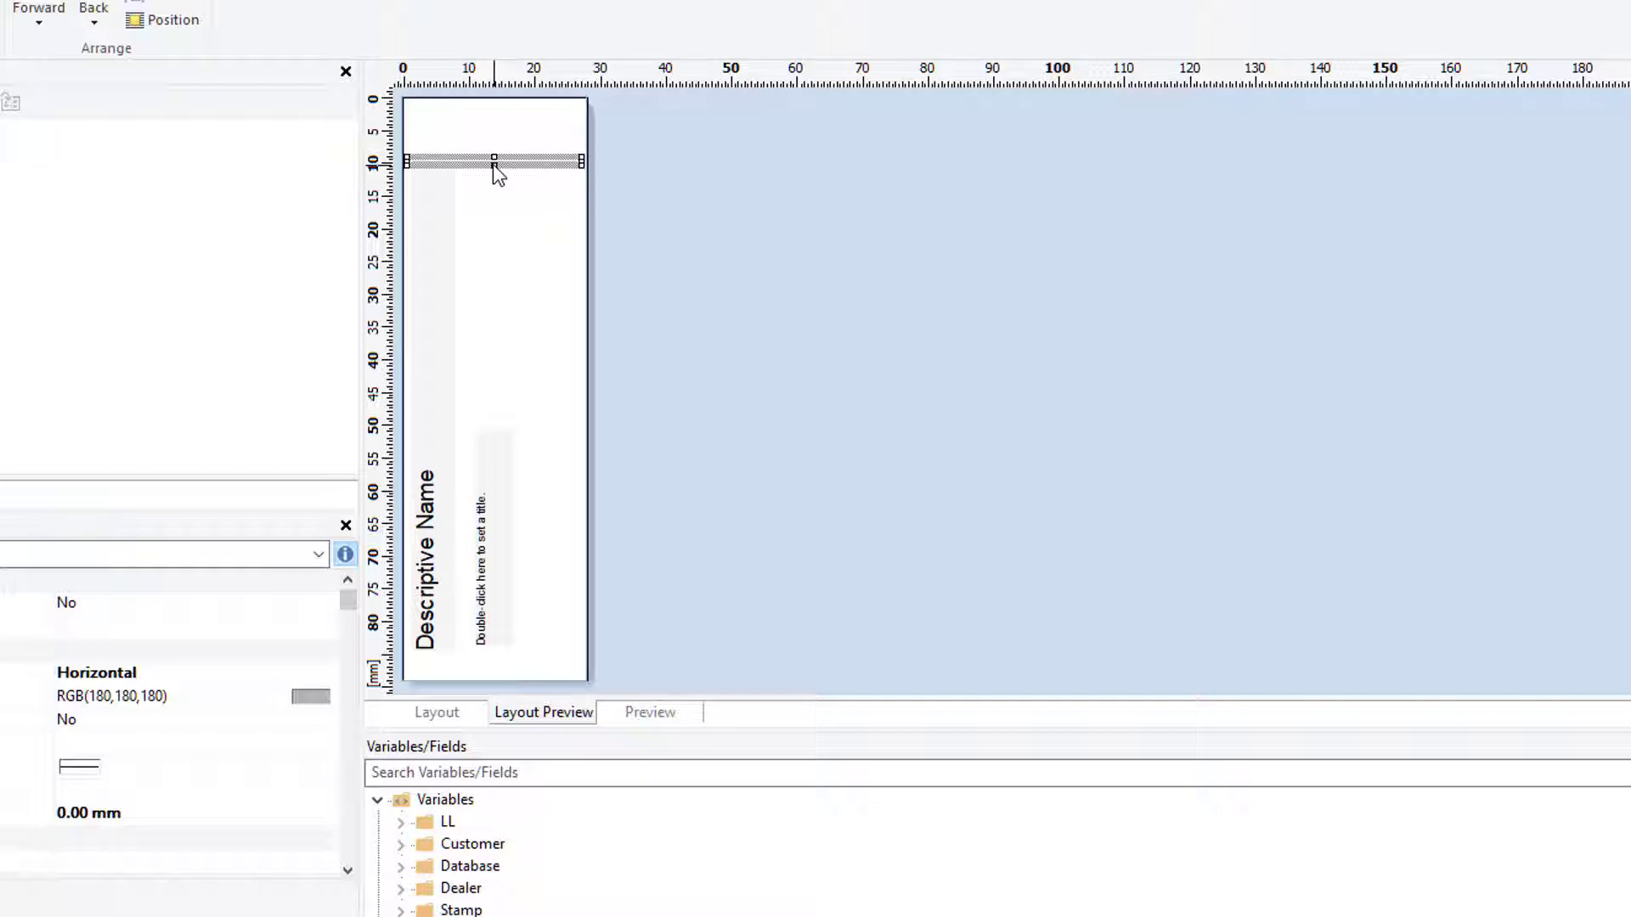
pyautogui.press('Delete')
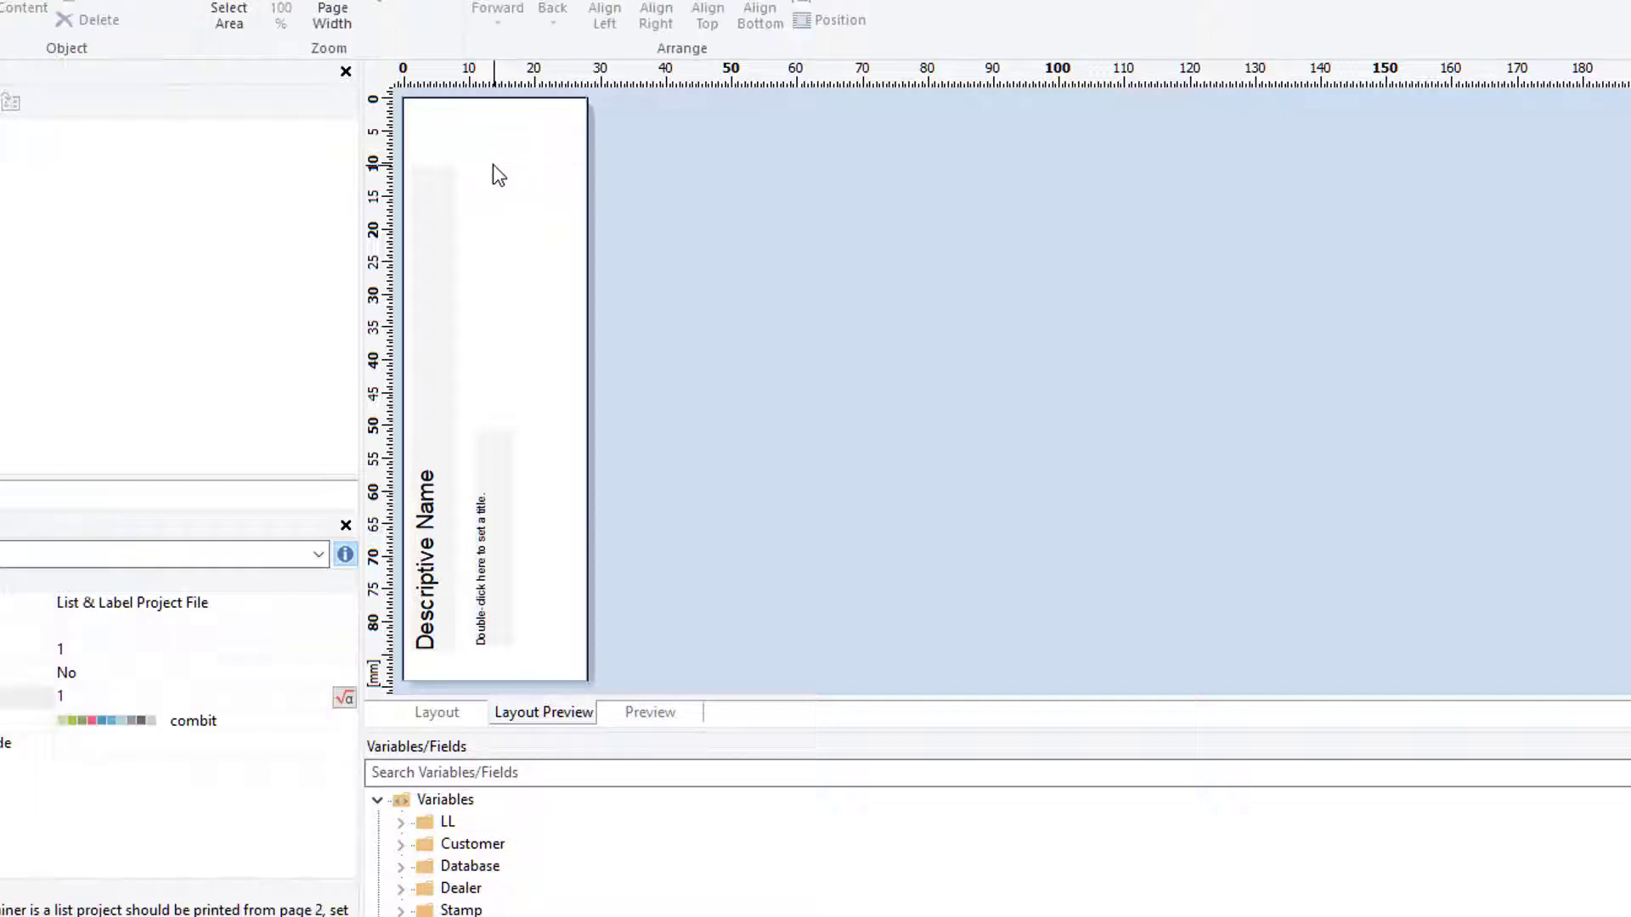
pyautogui.click(497, 520)
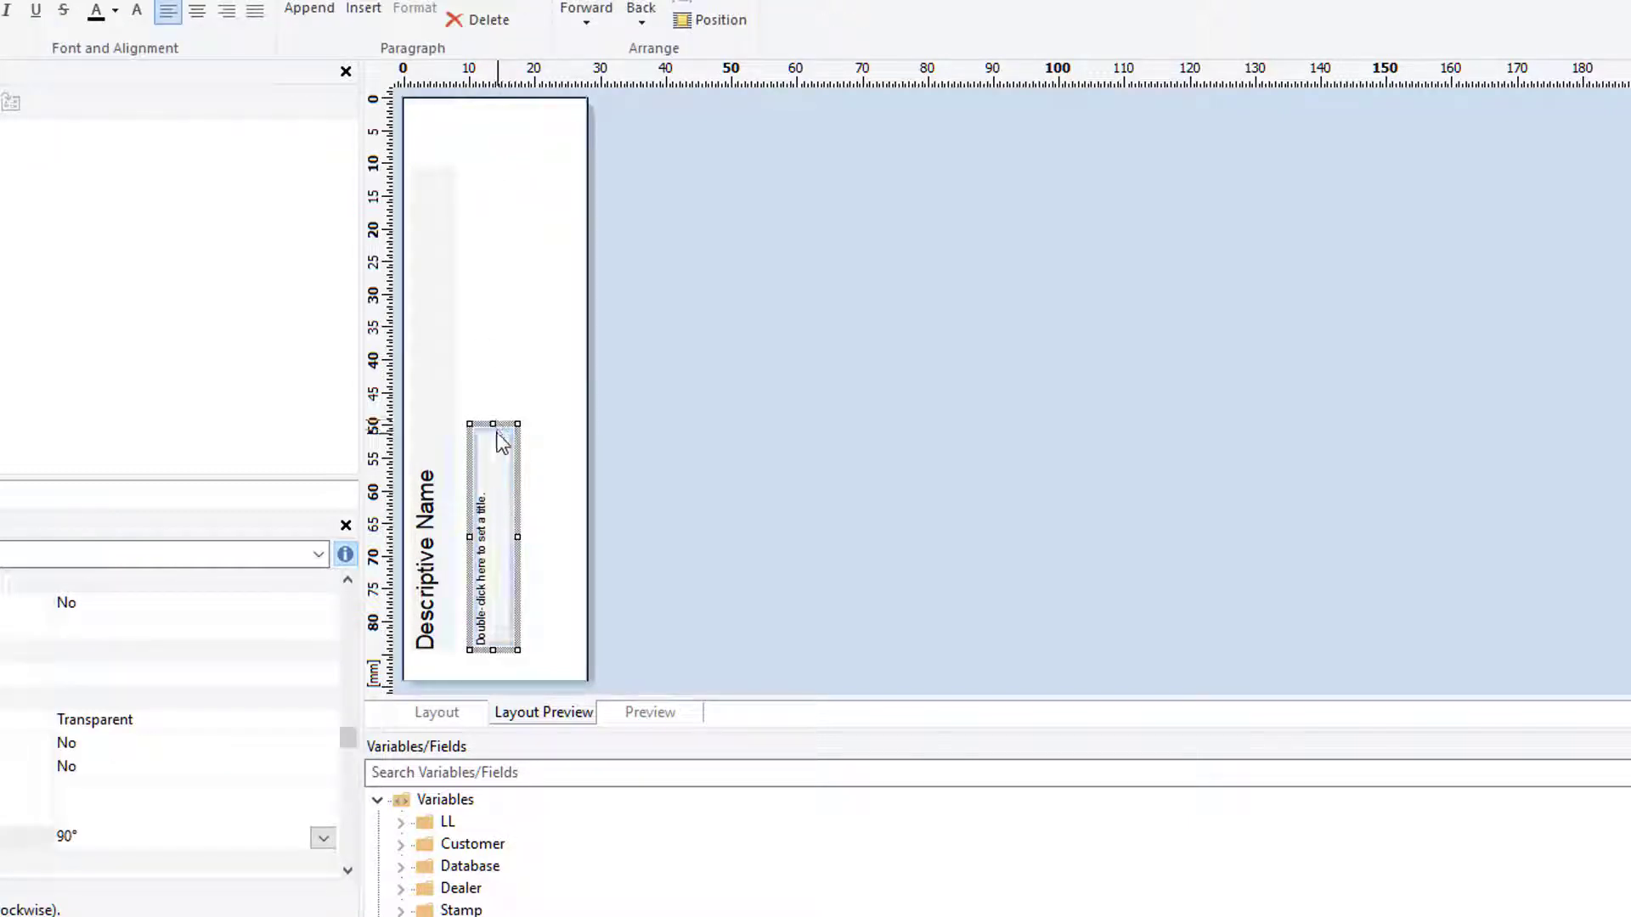
pyautogui.moveTo(493, 424); pyautogui.dragTo(493, 475)
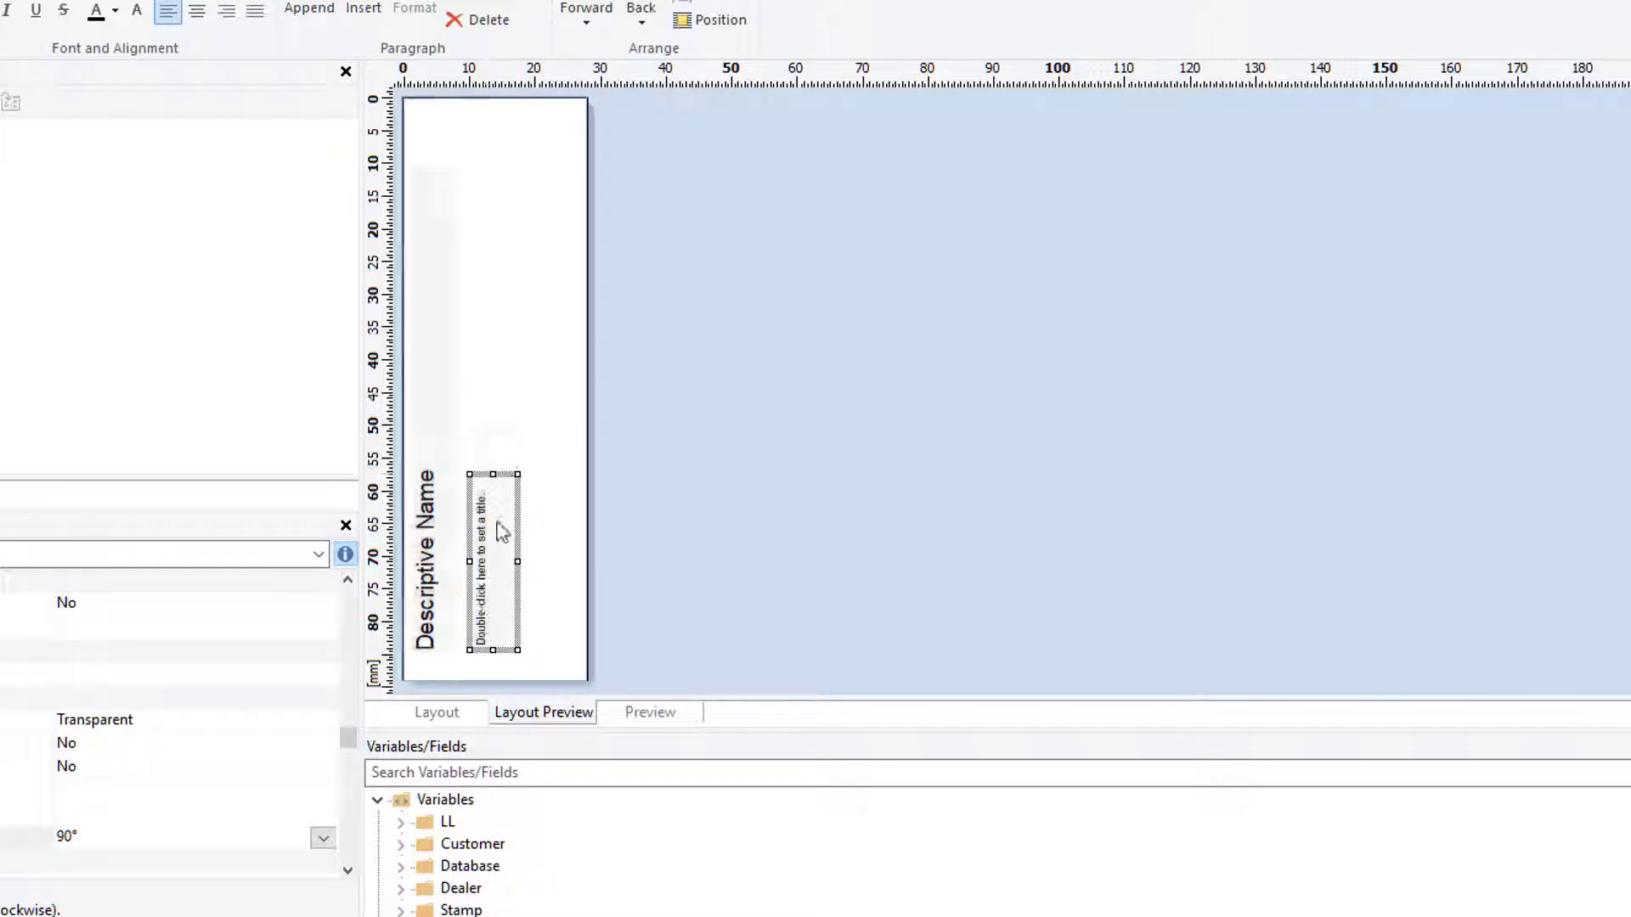
# Step: Replace the title placeholder text with the Stamp.DateIssued field and narrow its text object to about 3.6 mm
pyautogui.doubleClick(500, 540)
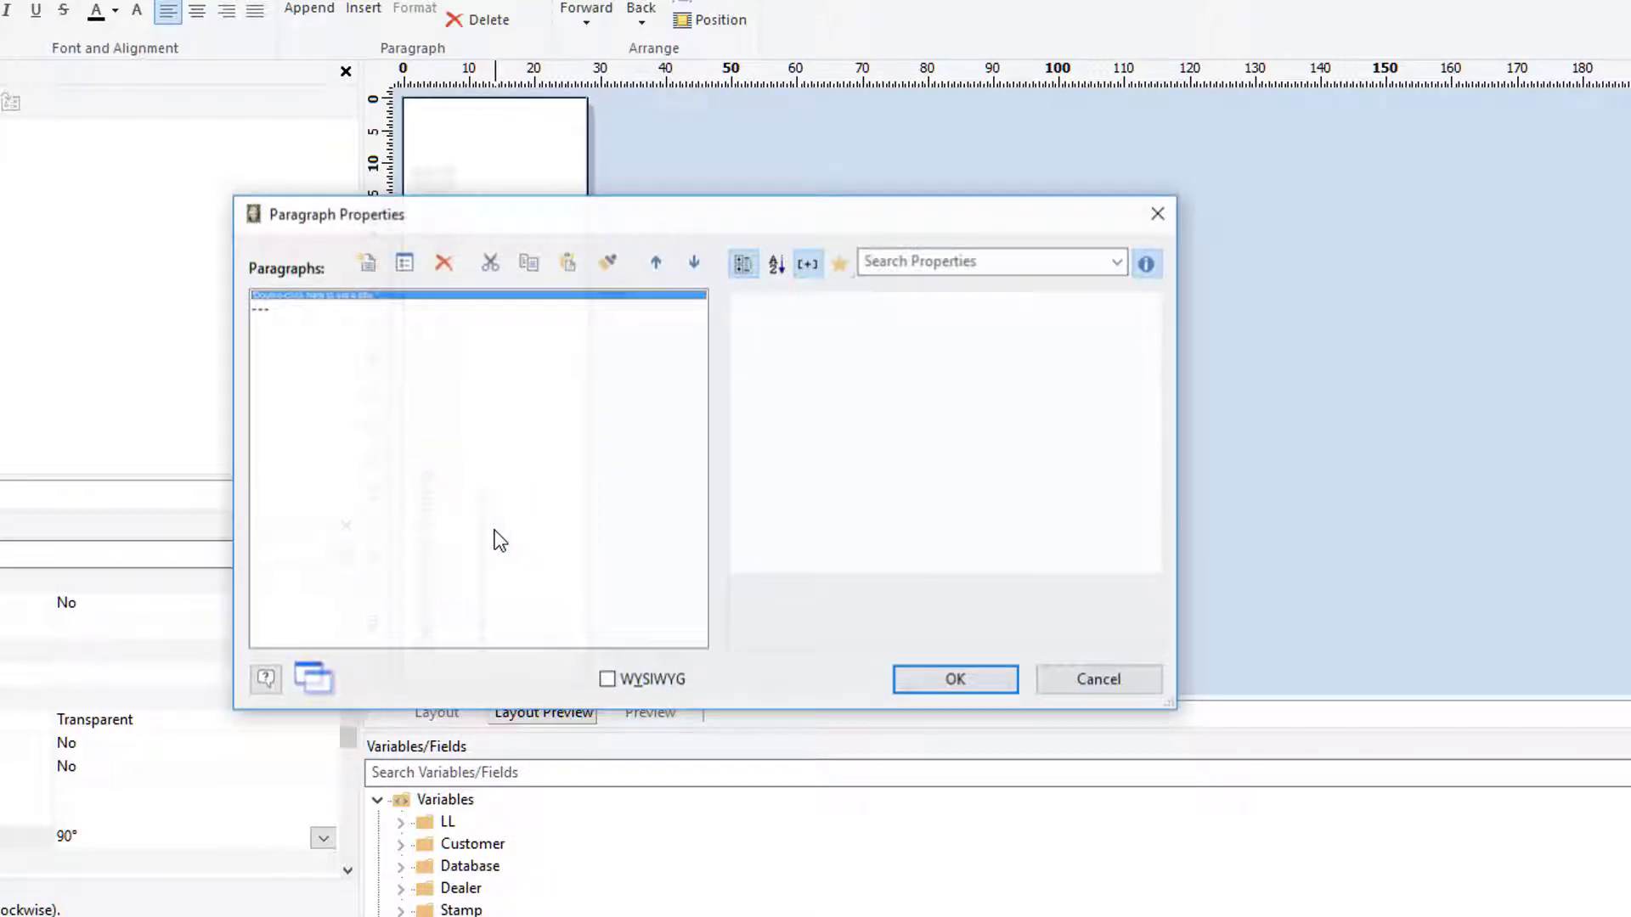
pyautogui.doubleClick(393, 299)
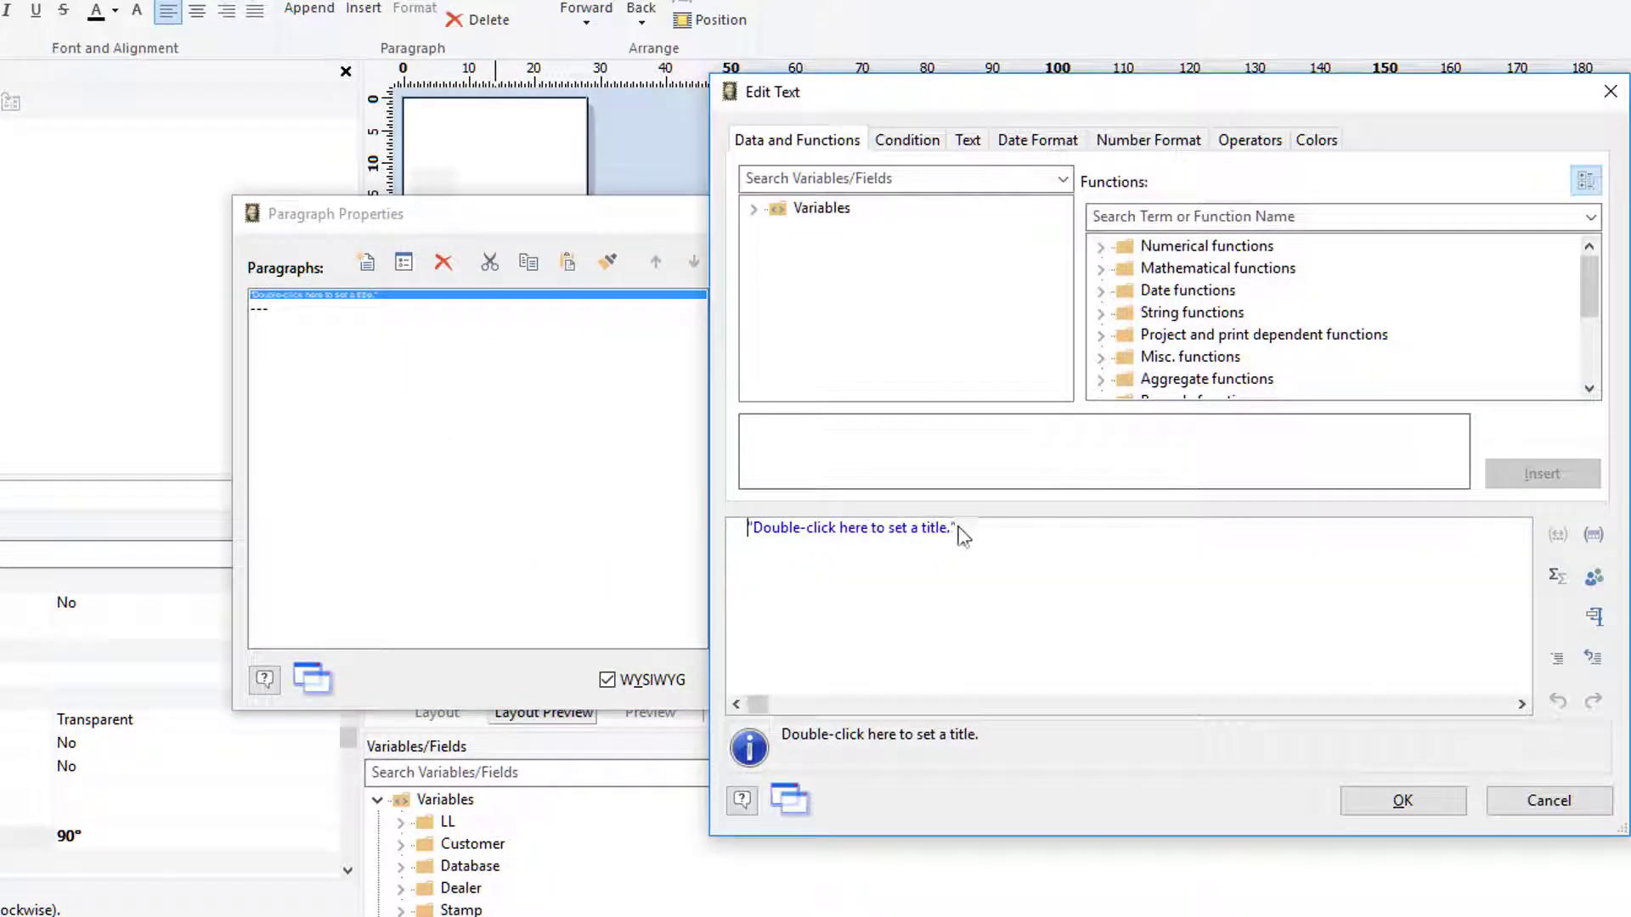
pyautogui.moveTo(960, 530); pyautogui.dragTo(415, 537)
pyautogui.write('Sta')
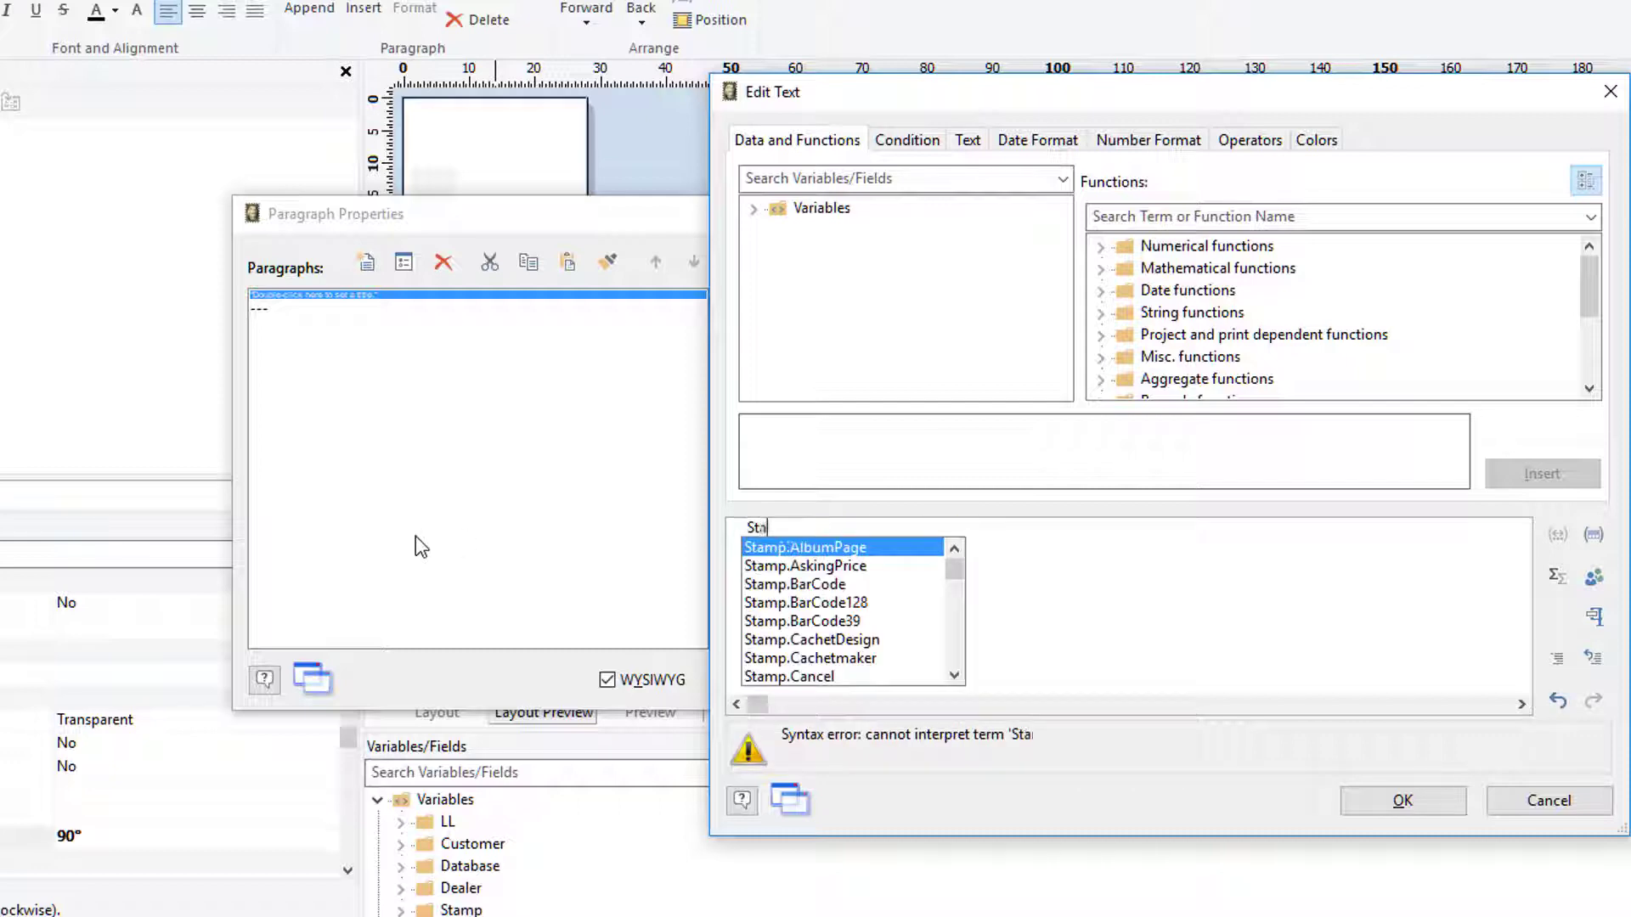
pyautogui.write('mp.Date')
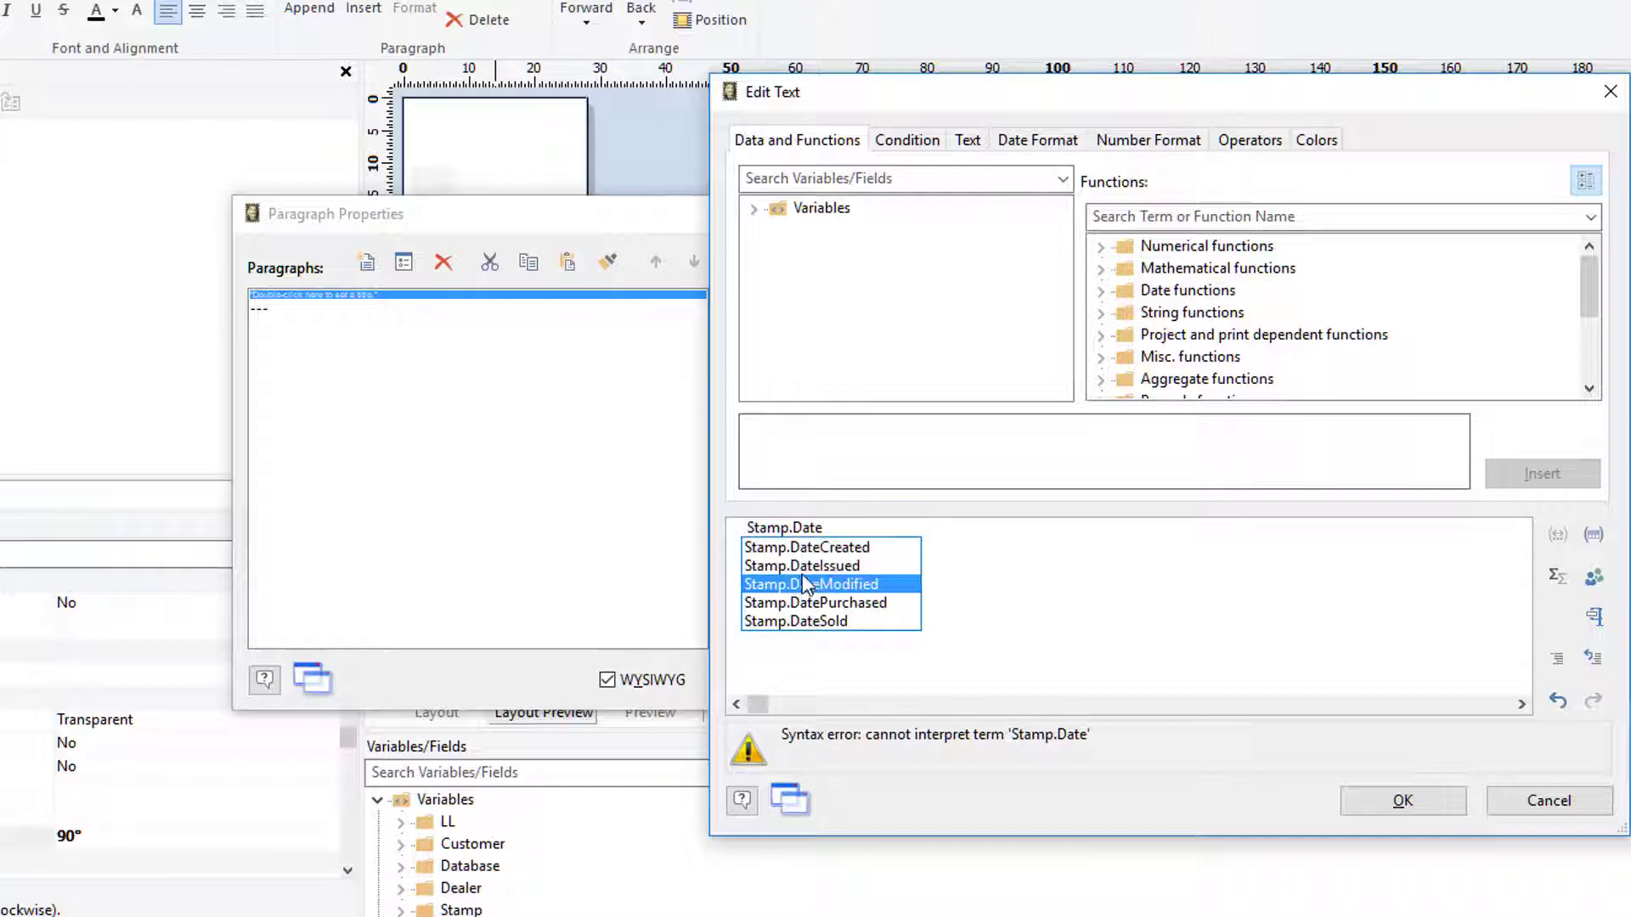
pyautogui.doubleClick(854, 584)
pyautogui.moveTo(917, 535); pyautogui.dragTo(852, 538)
pyautogui.press('BackSpace')
pyautogui.write('Issued')
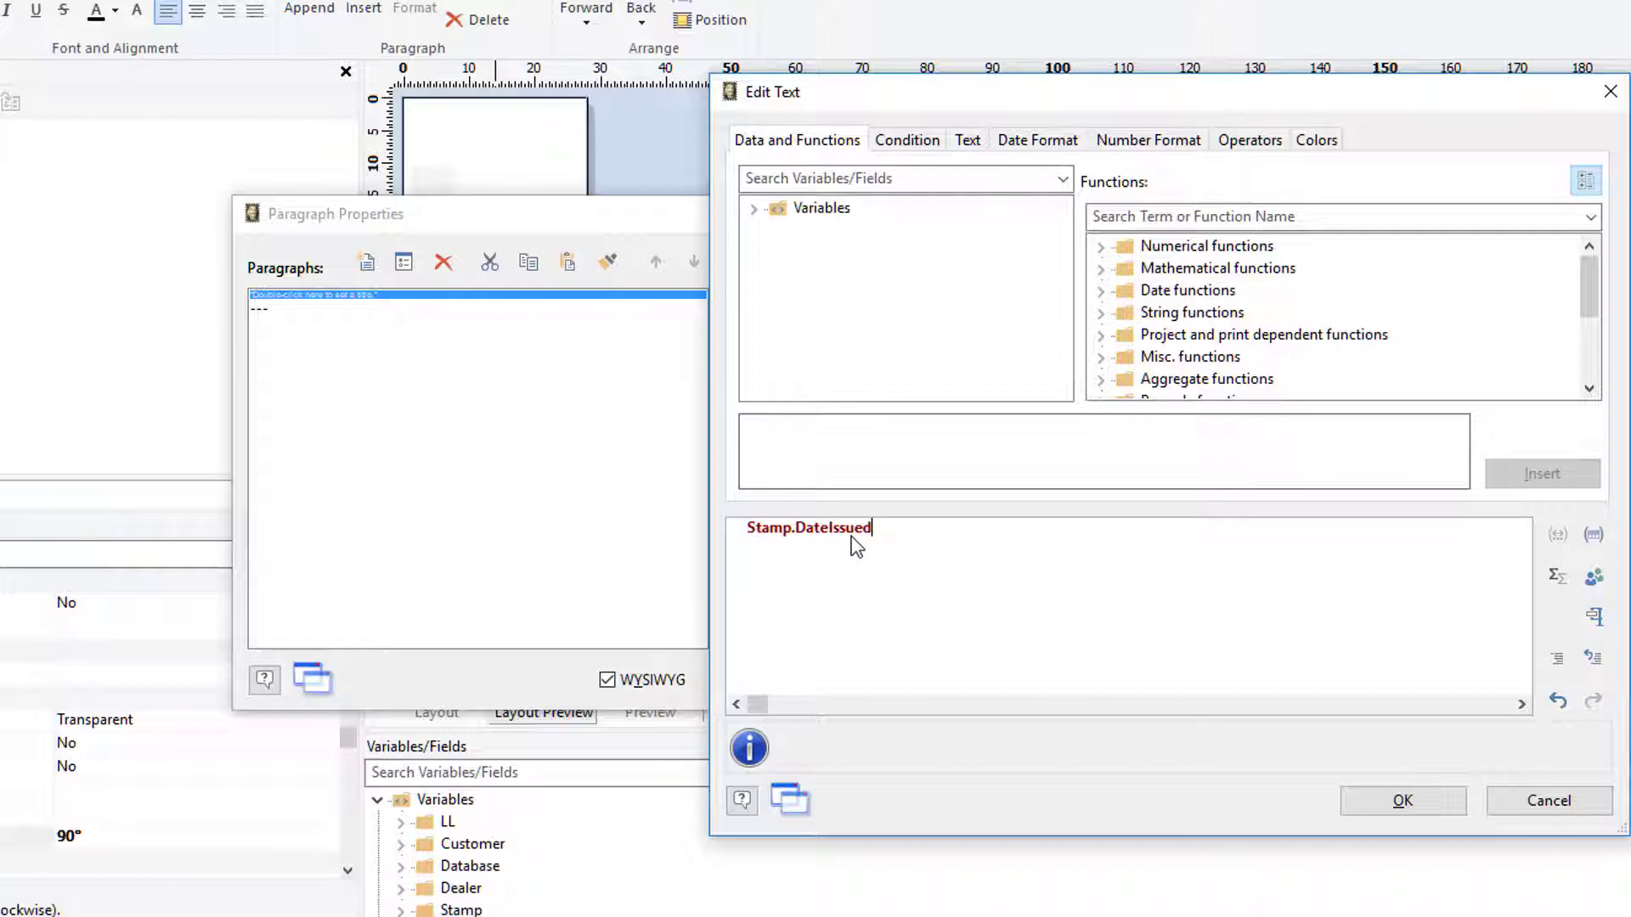
pyautogui.click(1402, 800)
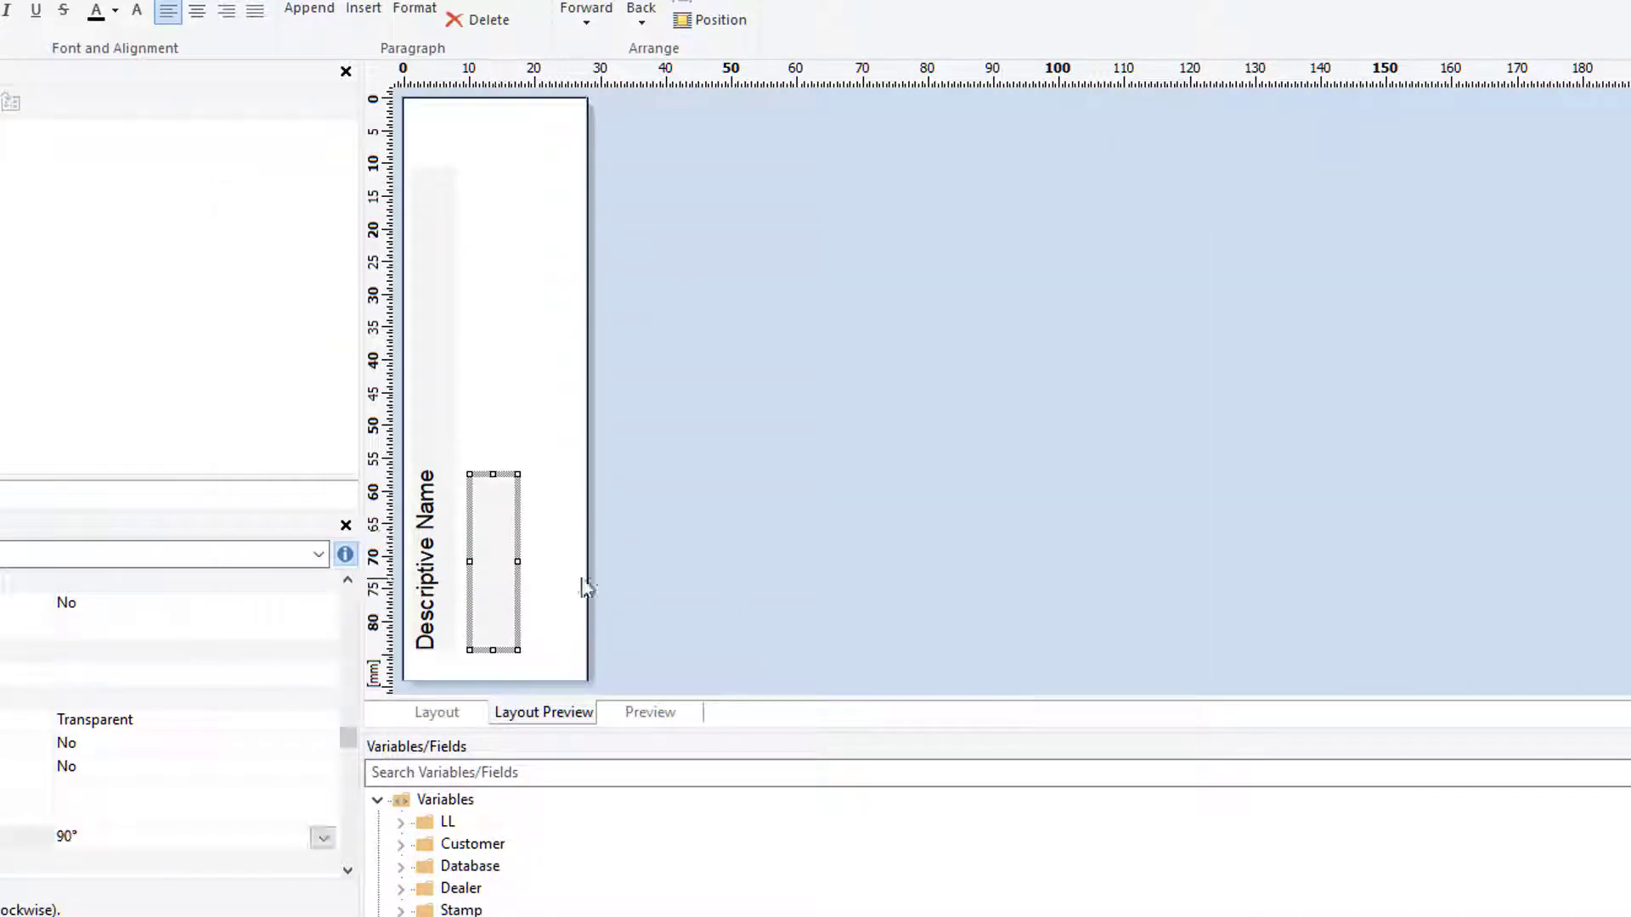
pyautogui.moveTo(518, 561); pyautogui.dragTo(505, 563)
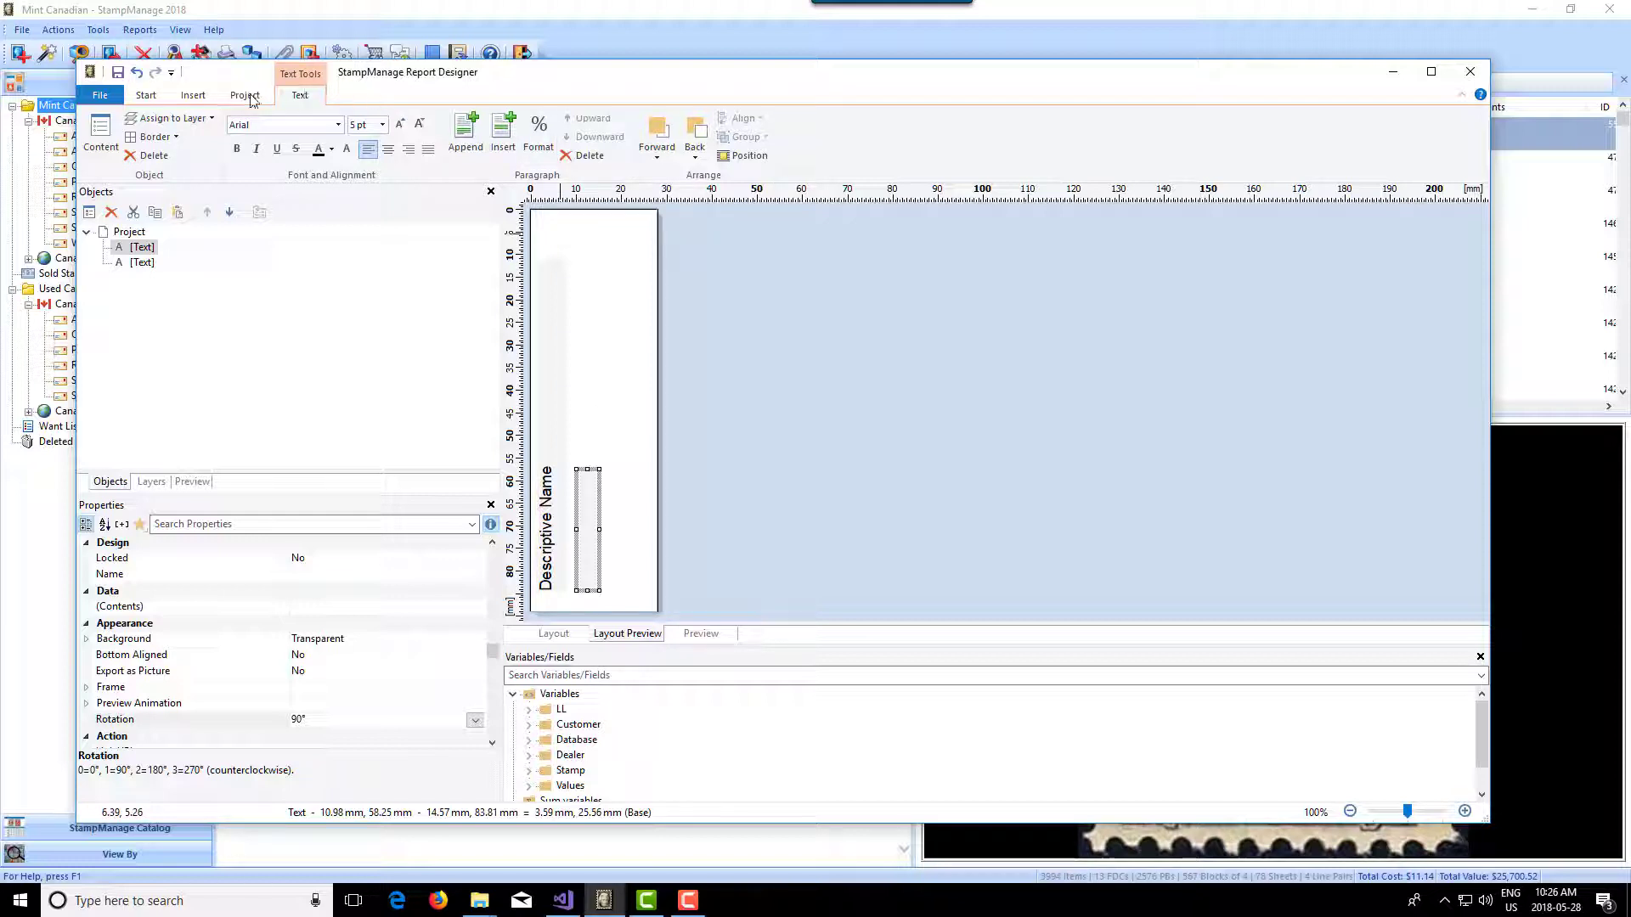
# Step: Save the label layout as example-1 in the Reports folder and close the report designer
pyautogui.click(96, 100)
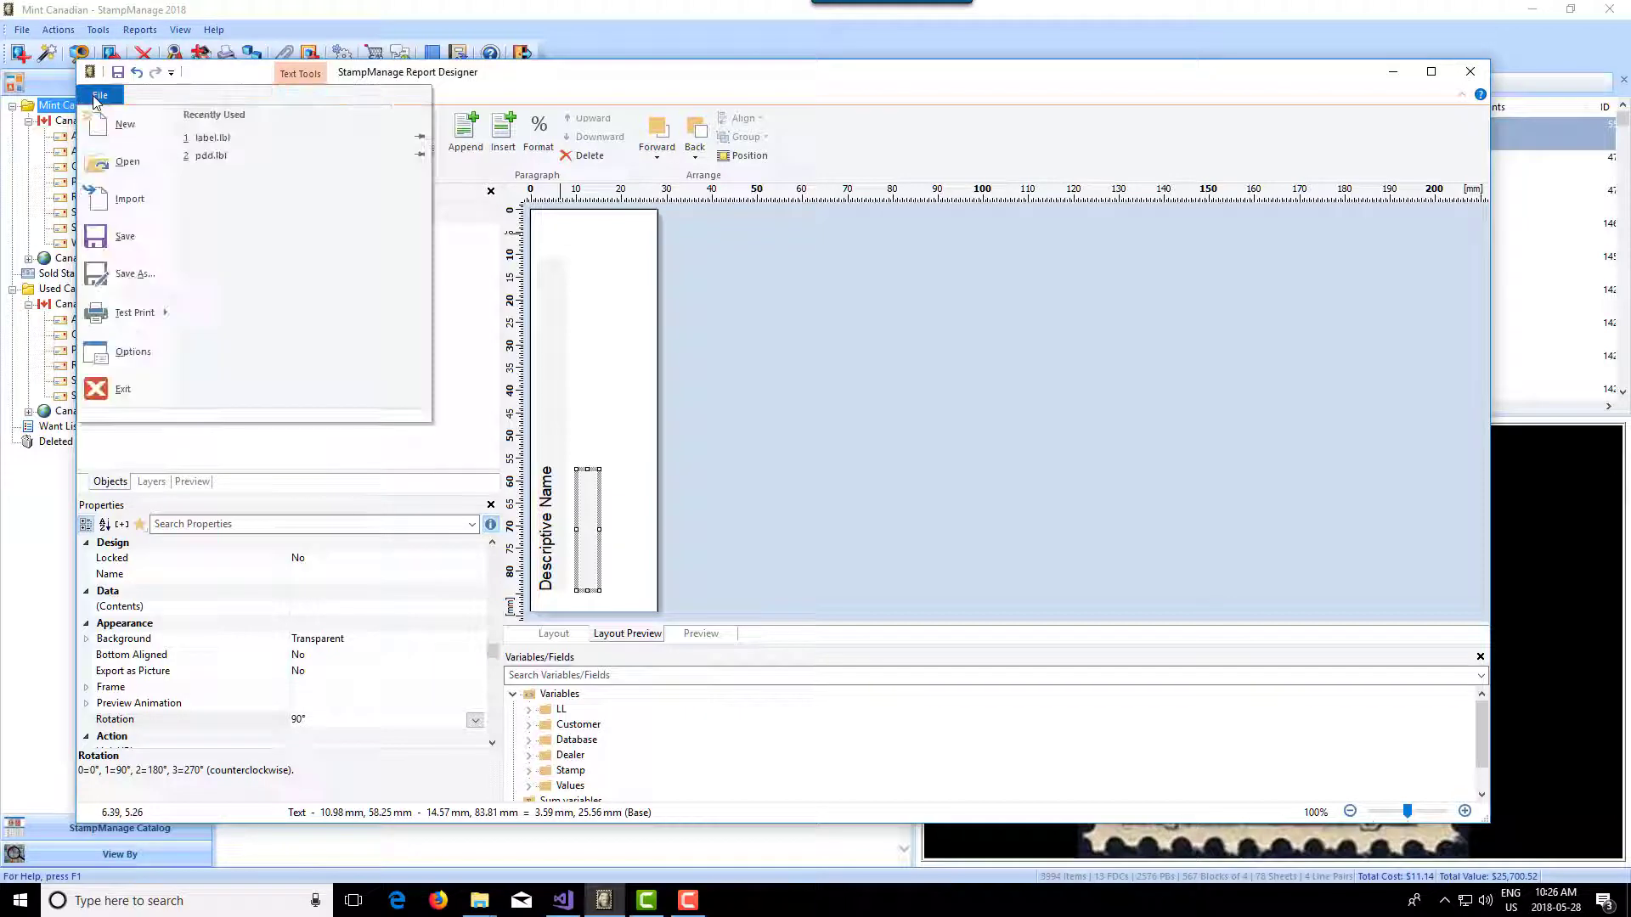
pyautogui.click(136, 240)
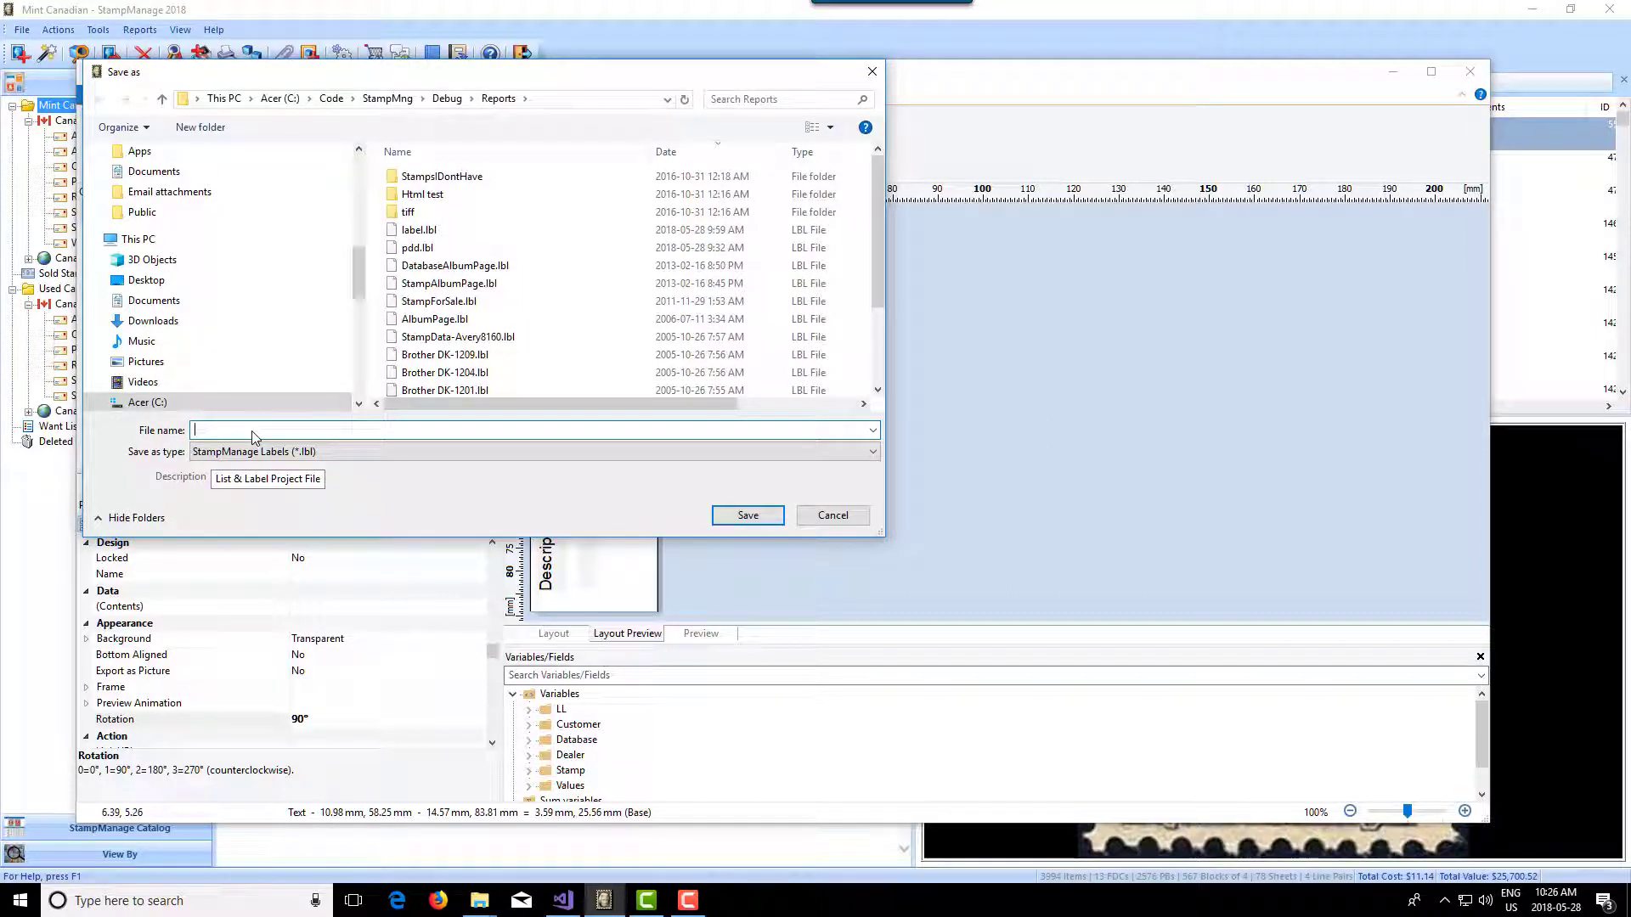
pyautogui.write('example-1')
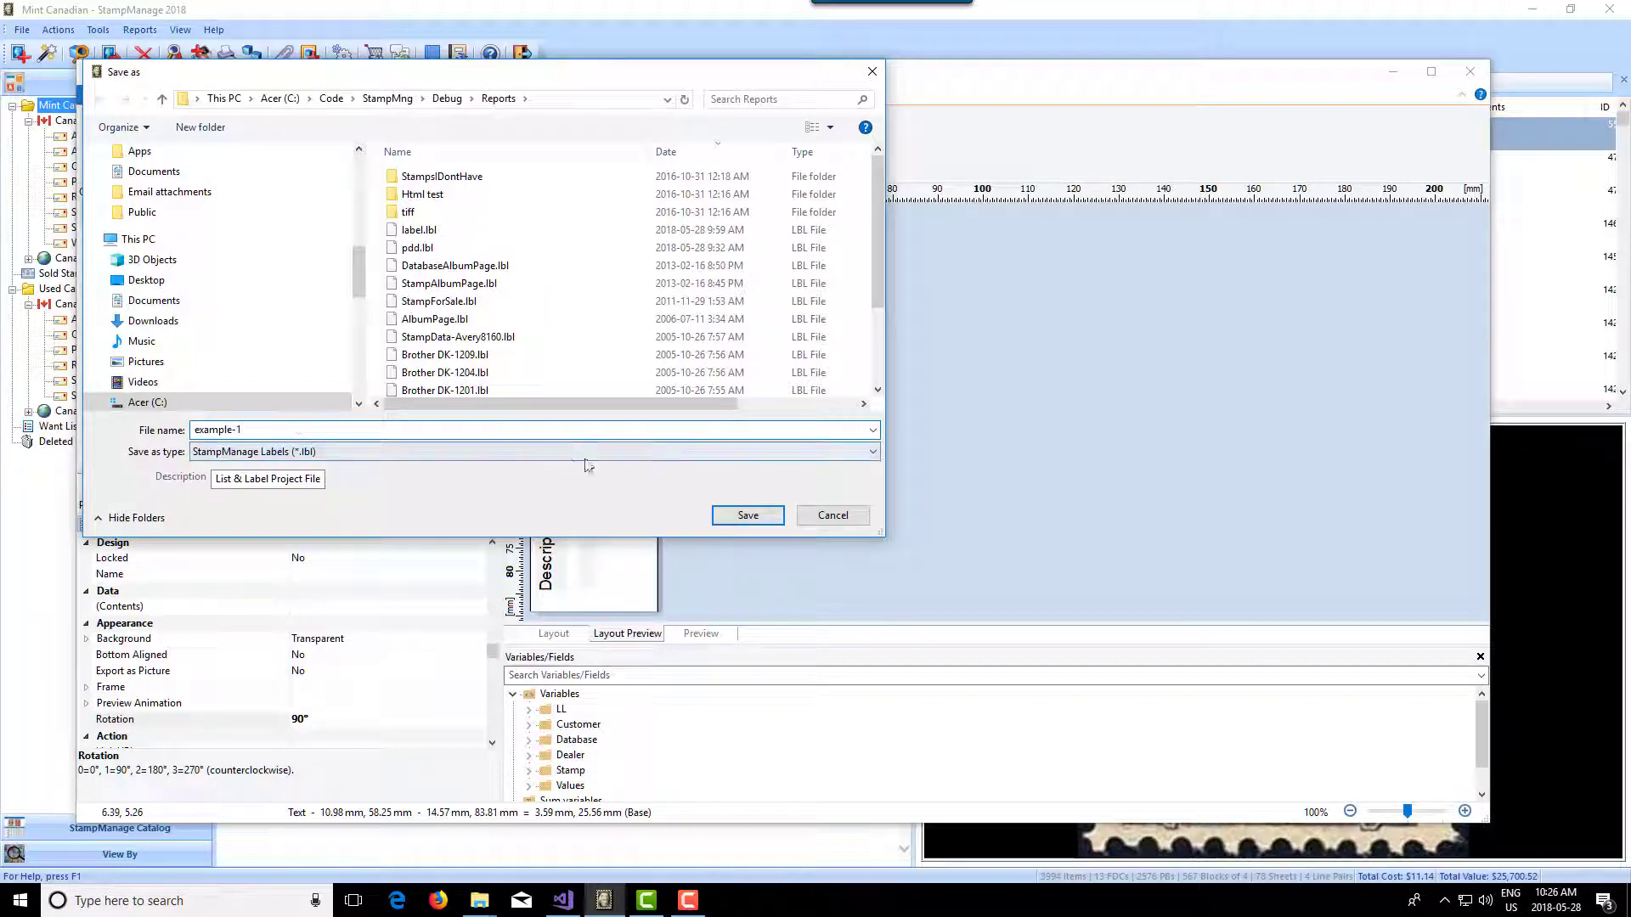
pyautogui.click(746, 516)
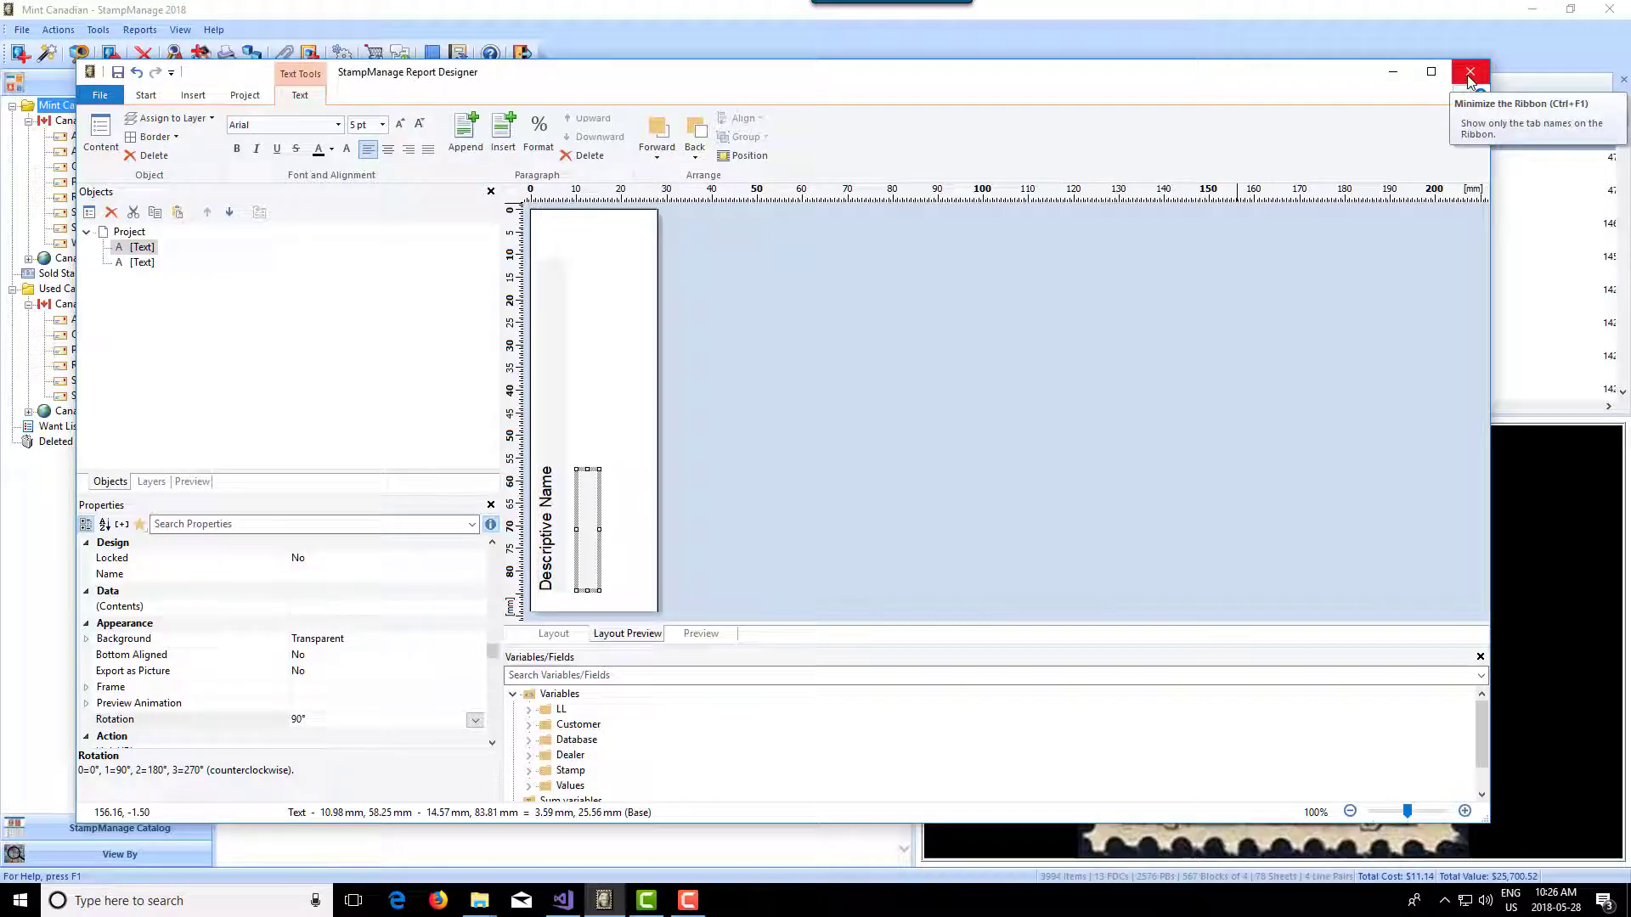
pyautogui.click(1470, 77)
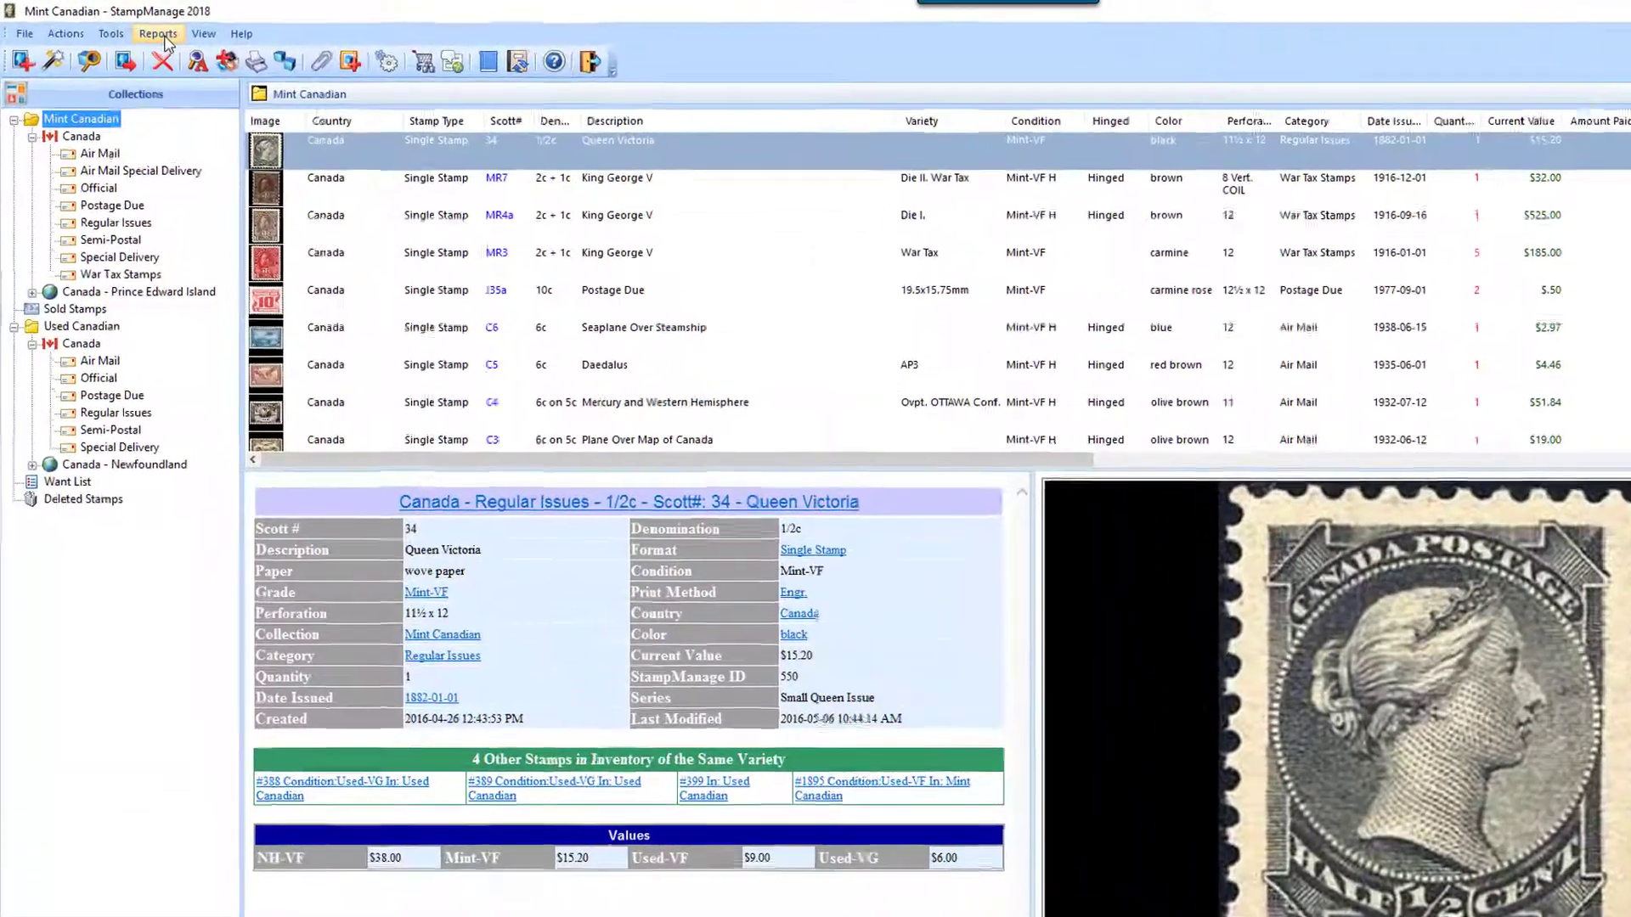
# Step: Start a label output for the Mint Canadian collection using example-1.lbl
pyautogui.click(139, 30)
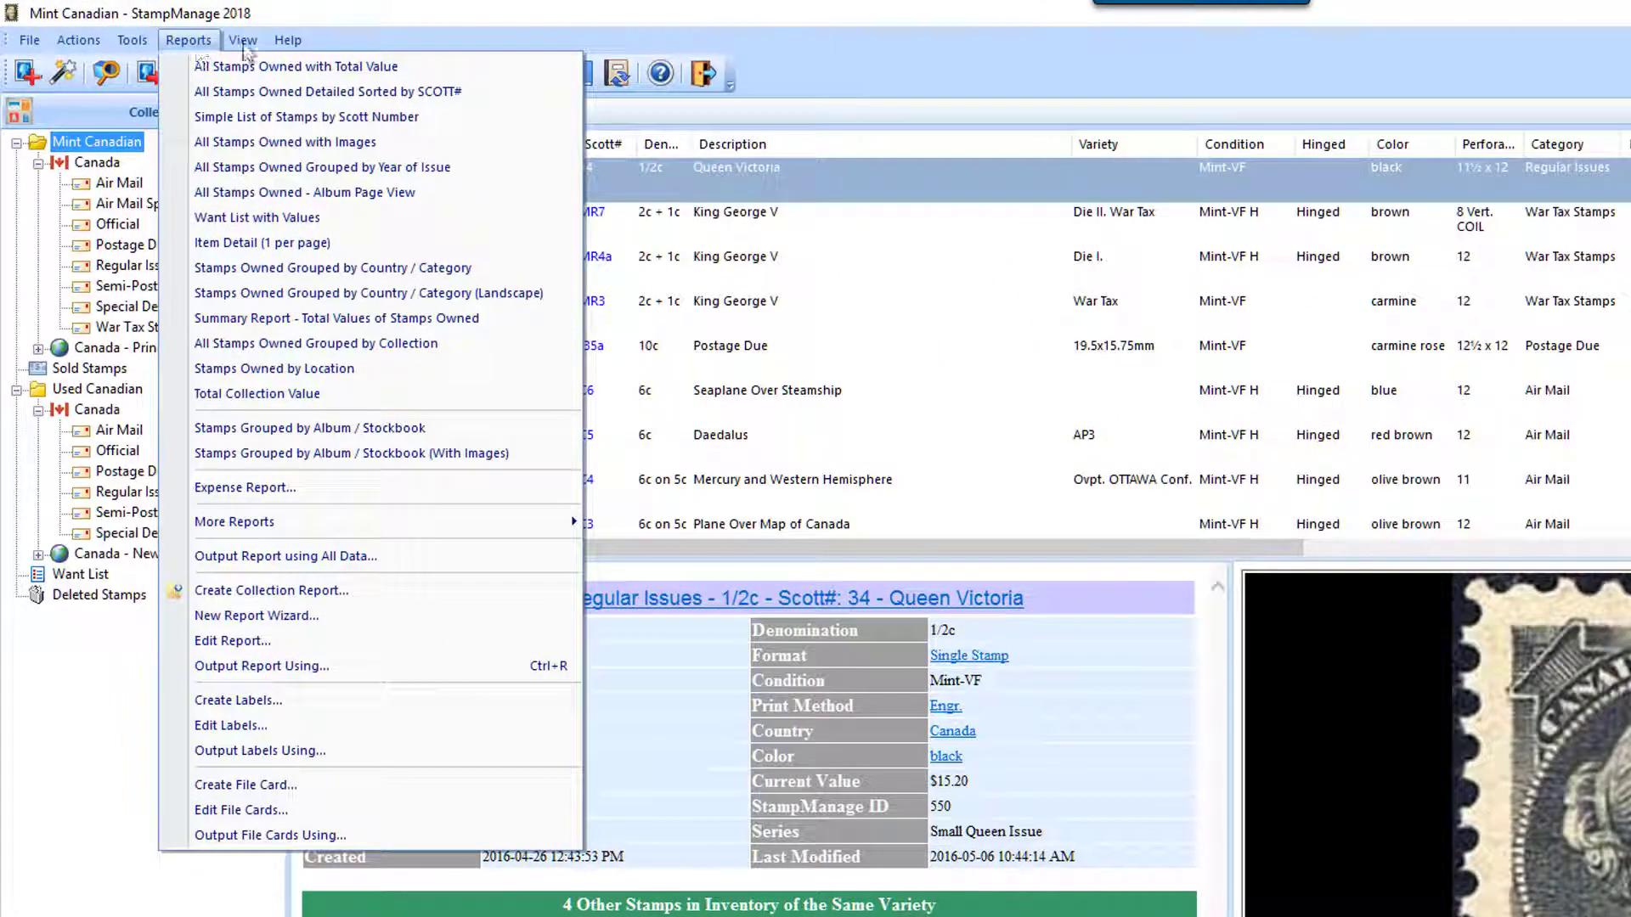
pyautogui.click(773, 17)
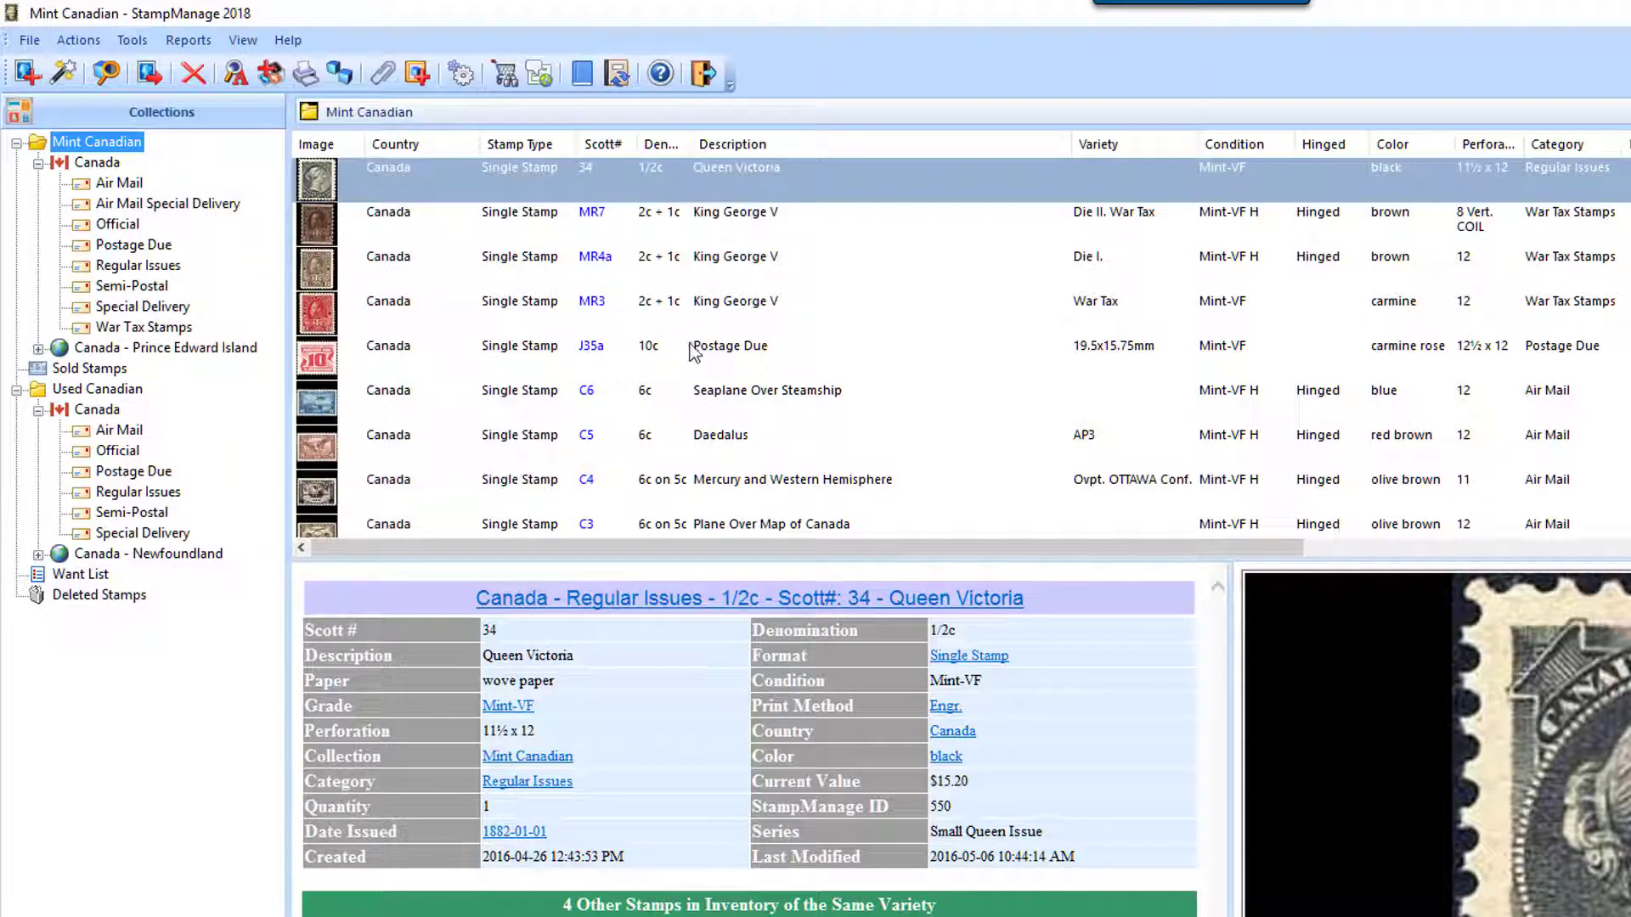
pyautogui.click(187, 40)
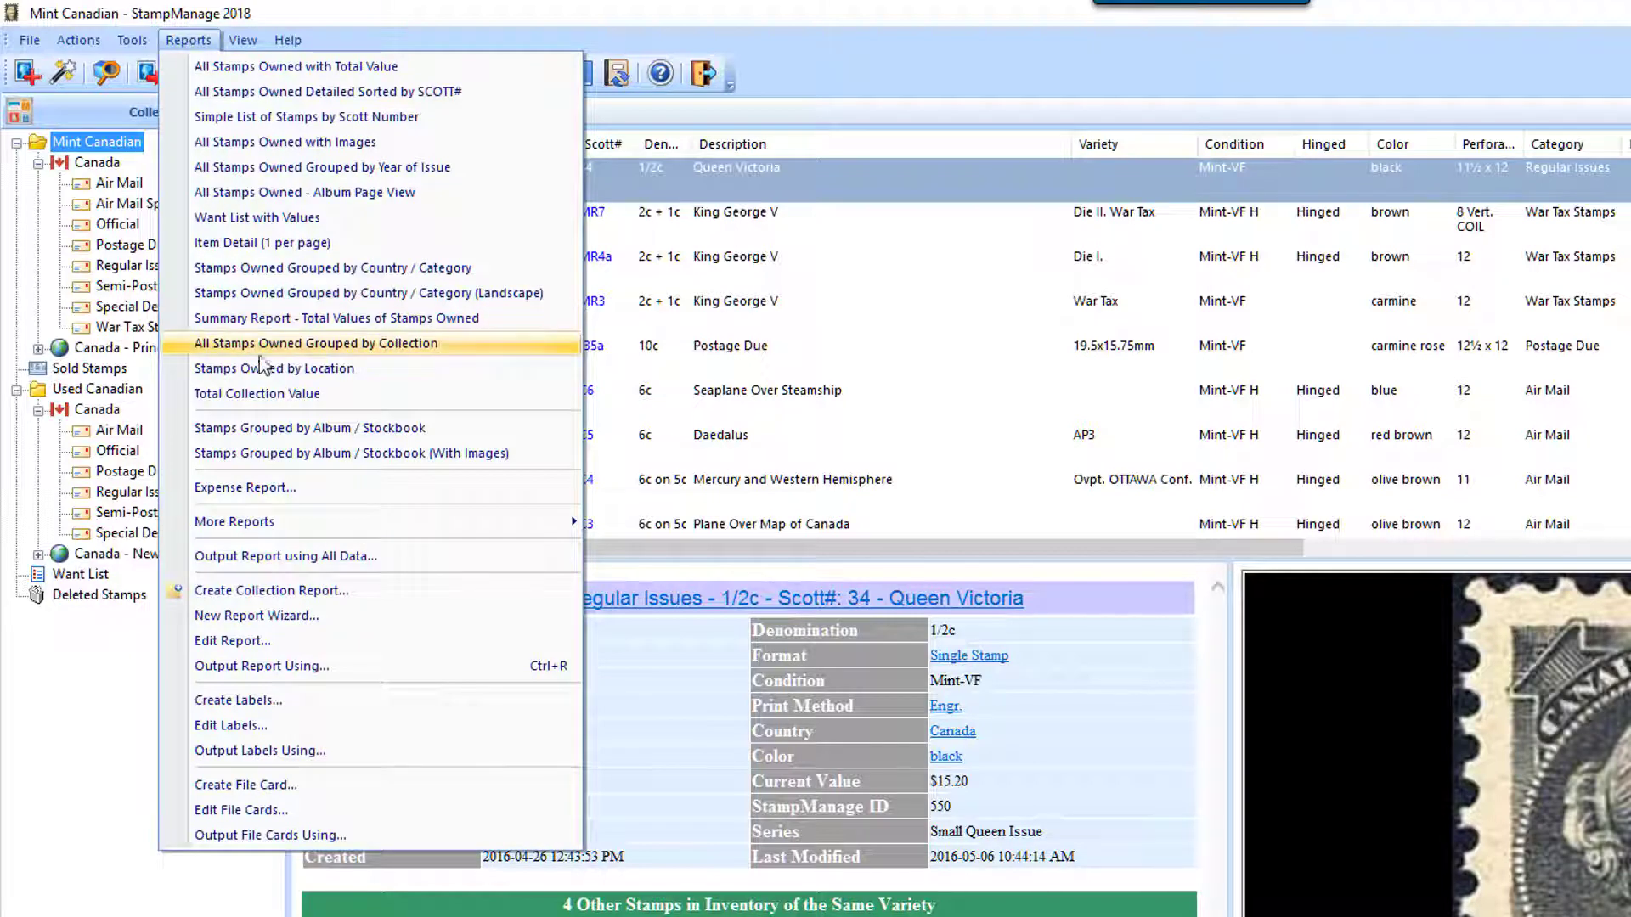
pyautogui.click(310, 751)
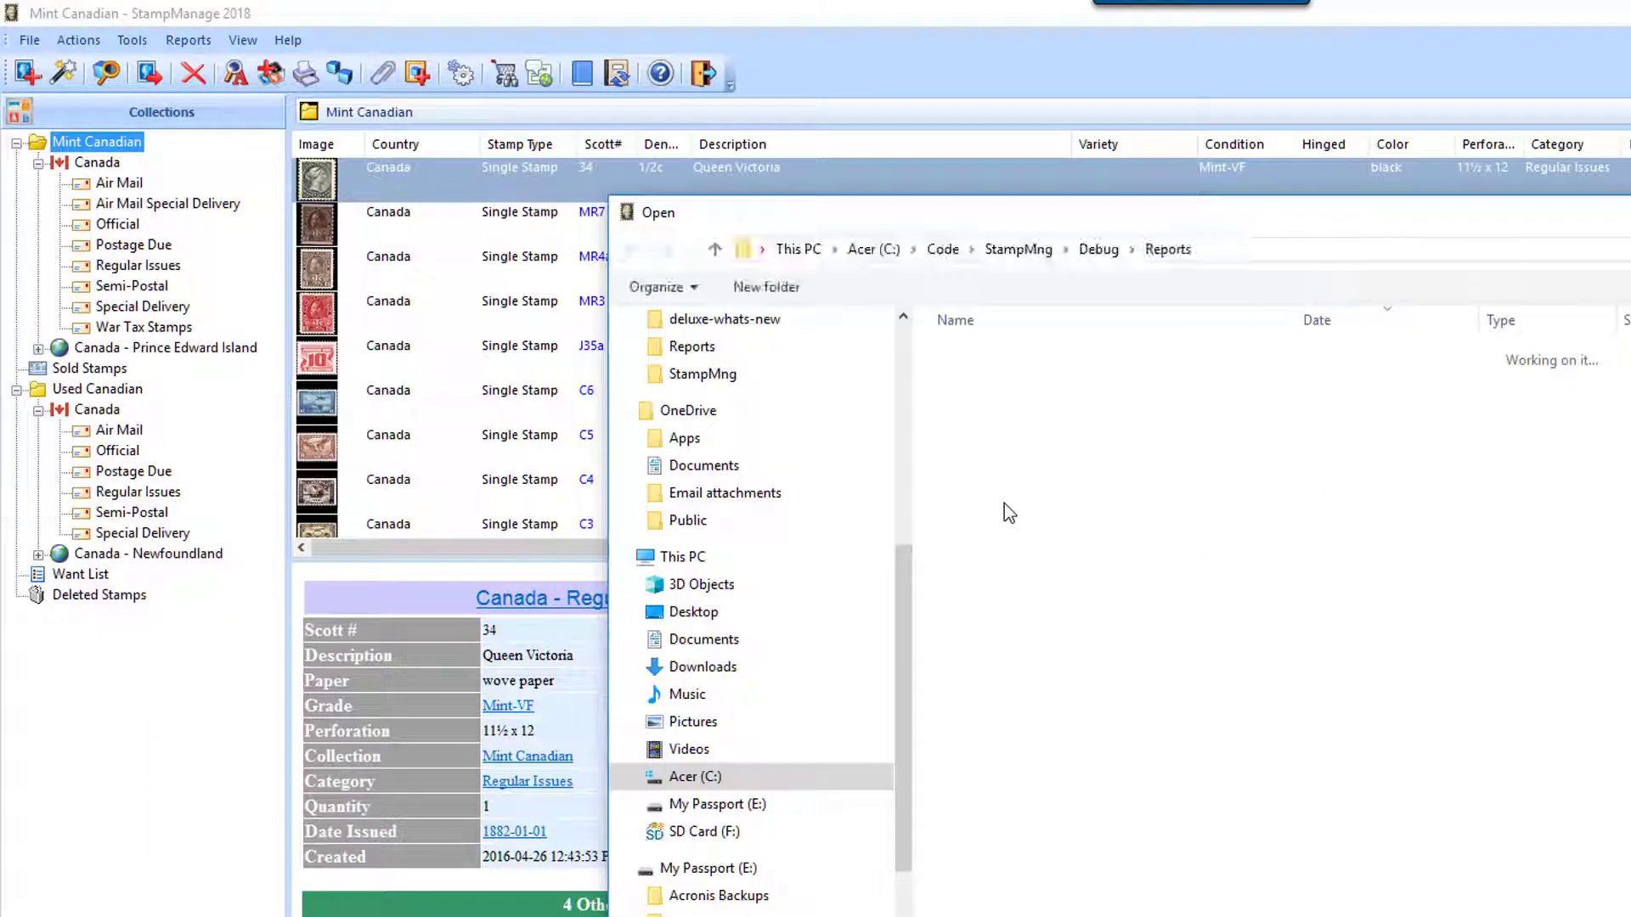
pyautogui.click(1023, 425)
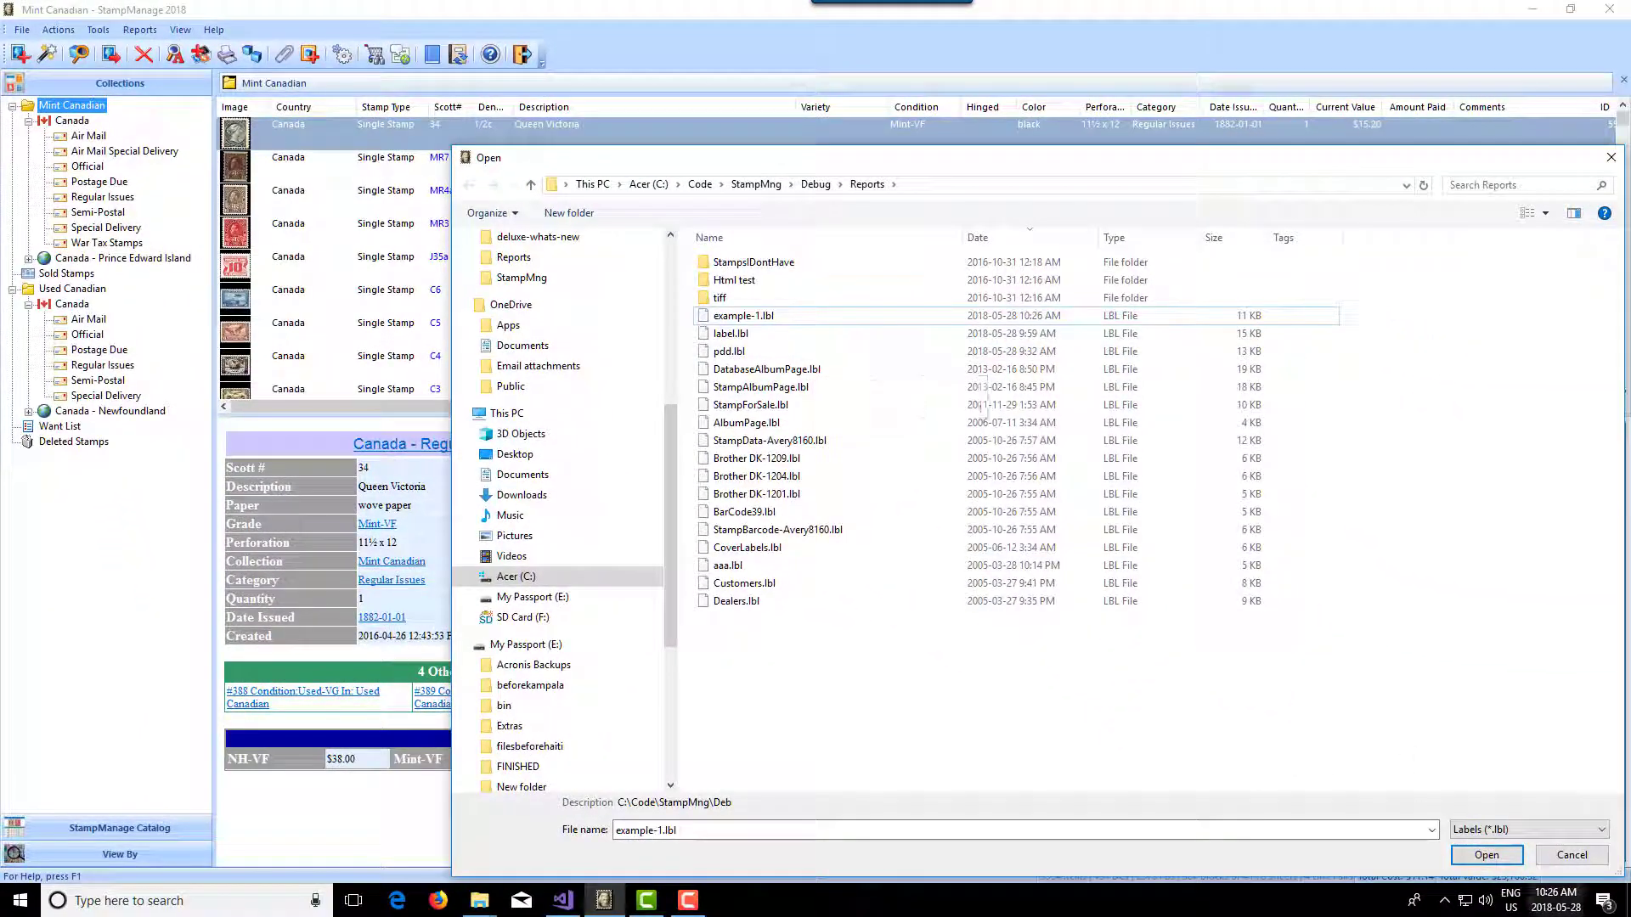
pyautogui.click(1486, 855)
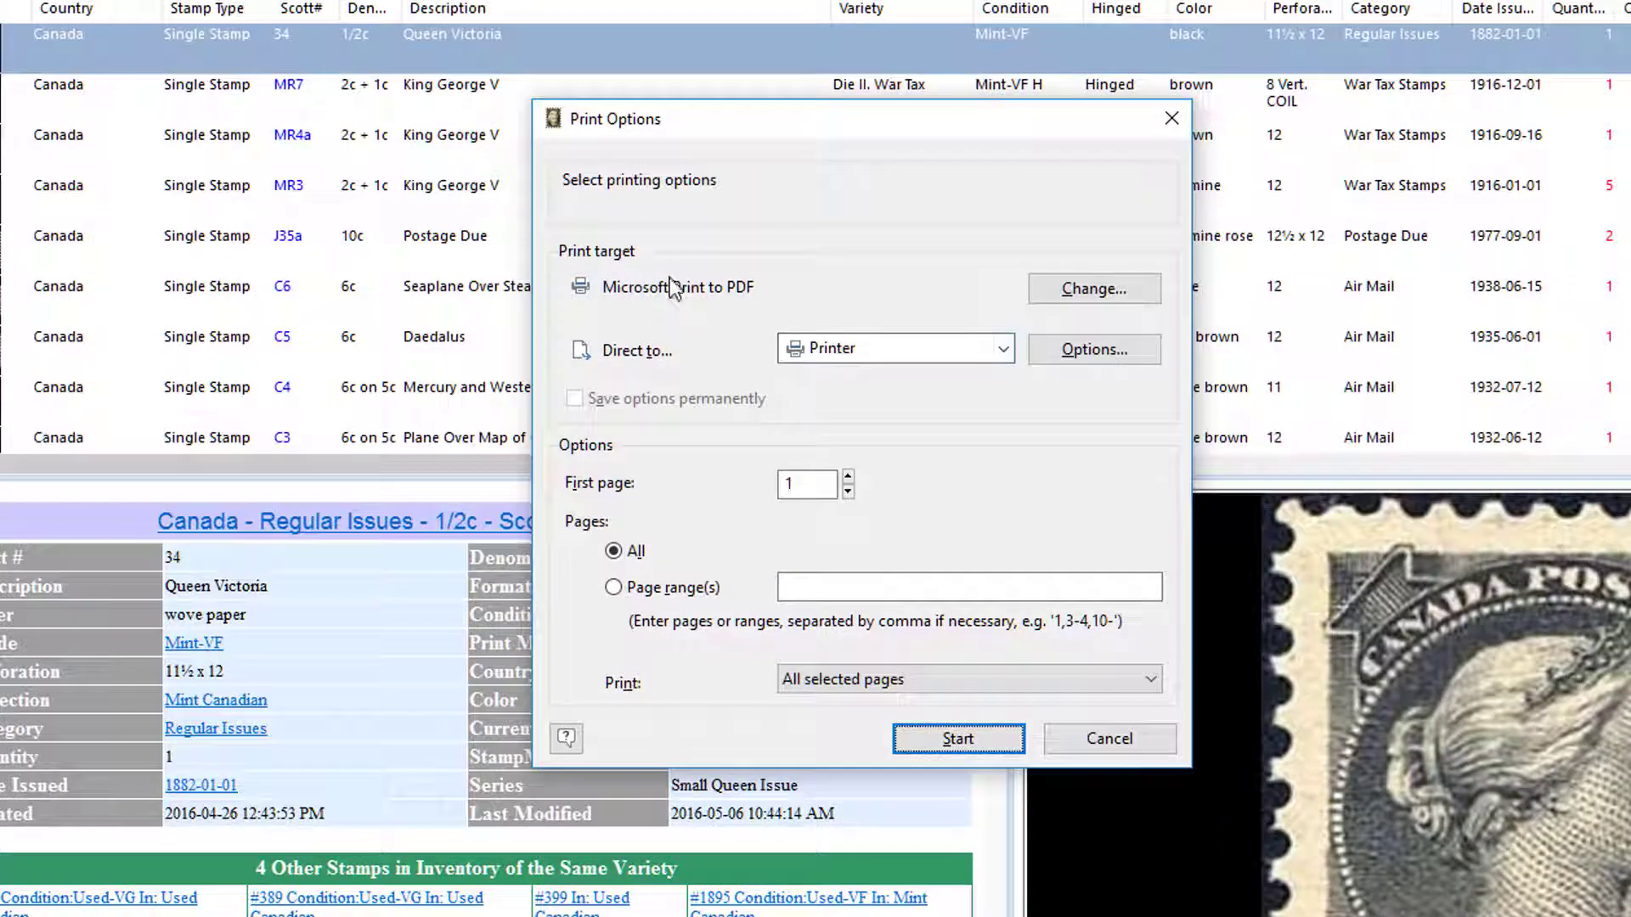
# Step: Change the print target to the Brother QL-570 label printer
pyautogui.click(1068, 290)
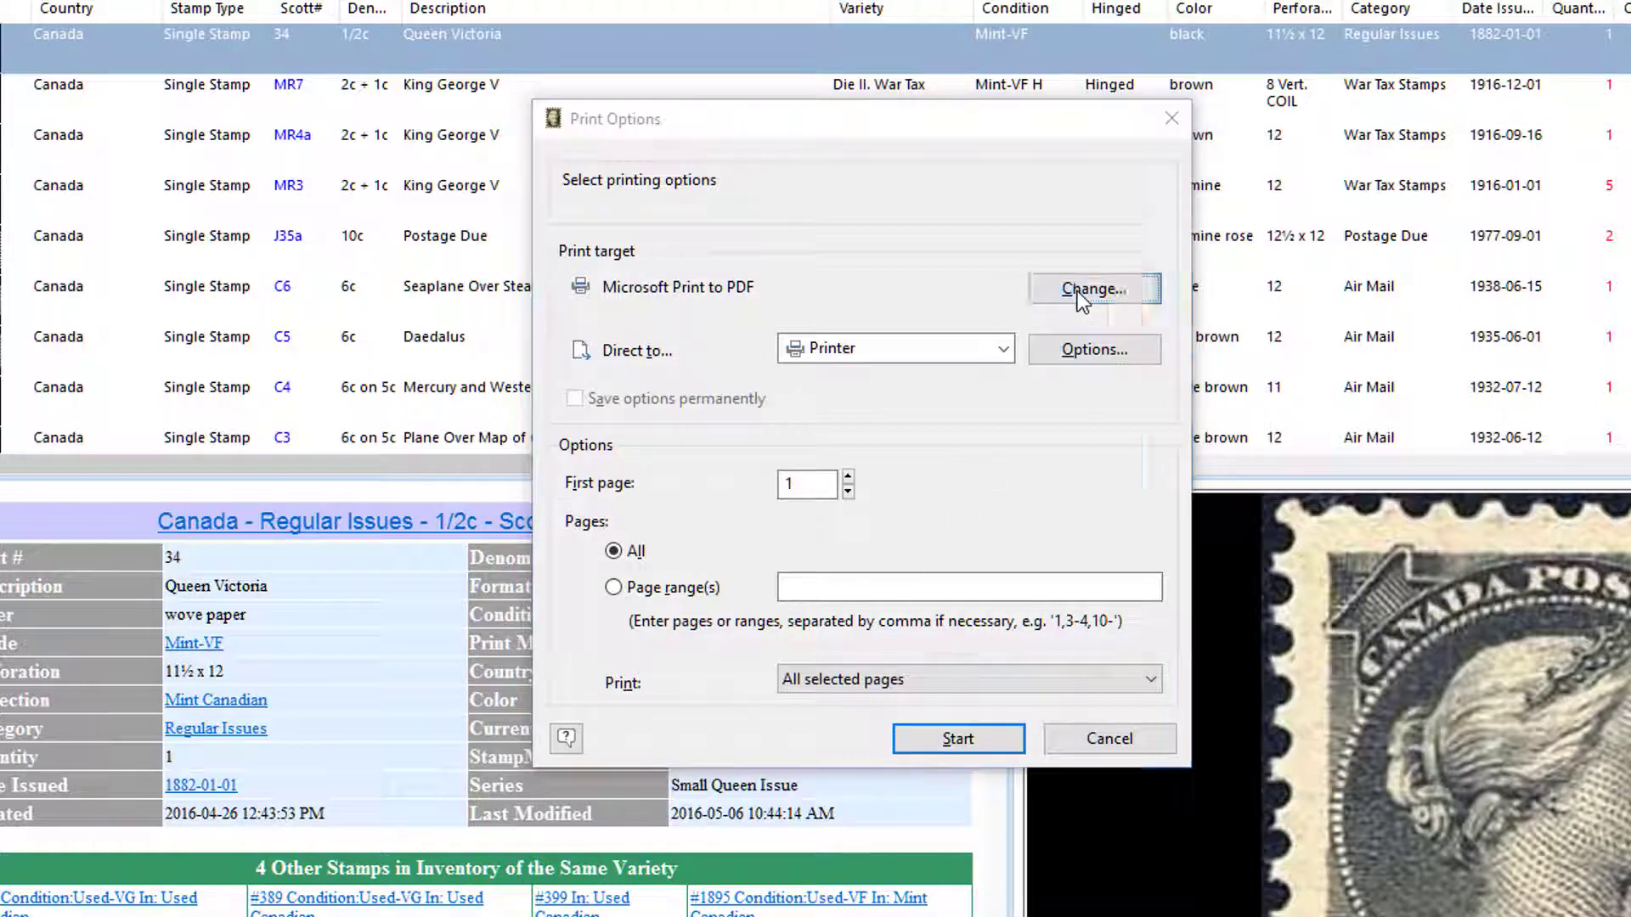
pyautogui.click(968, 317)
pyautogui.click(850, 340)
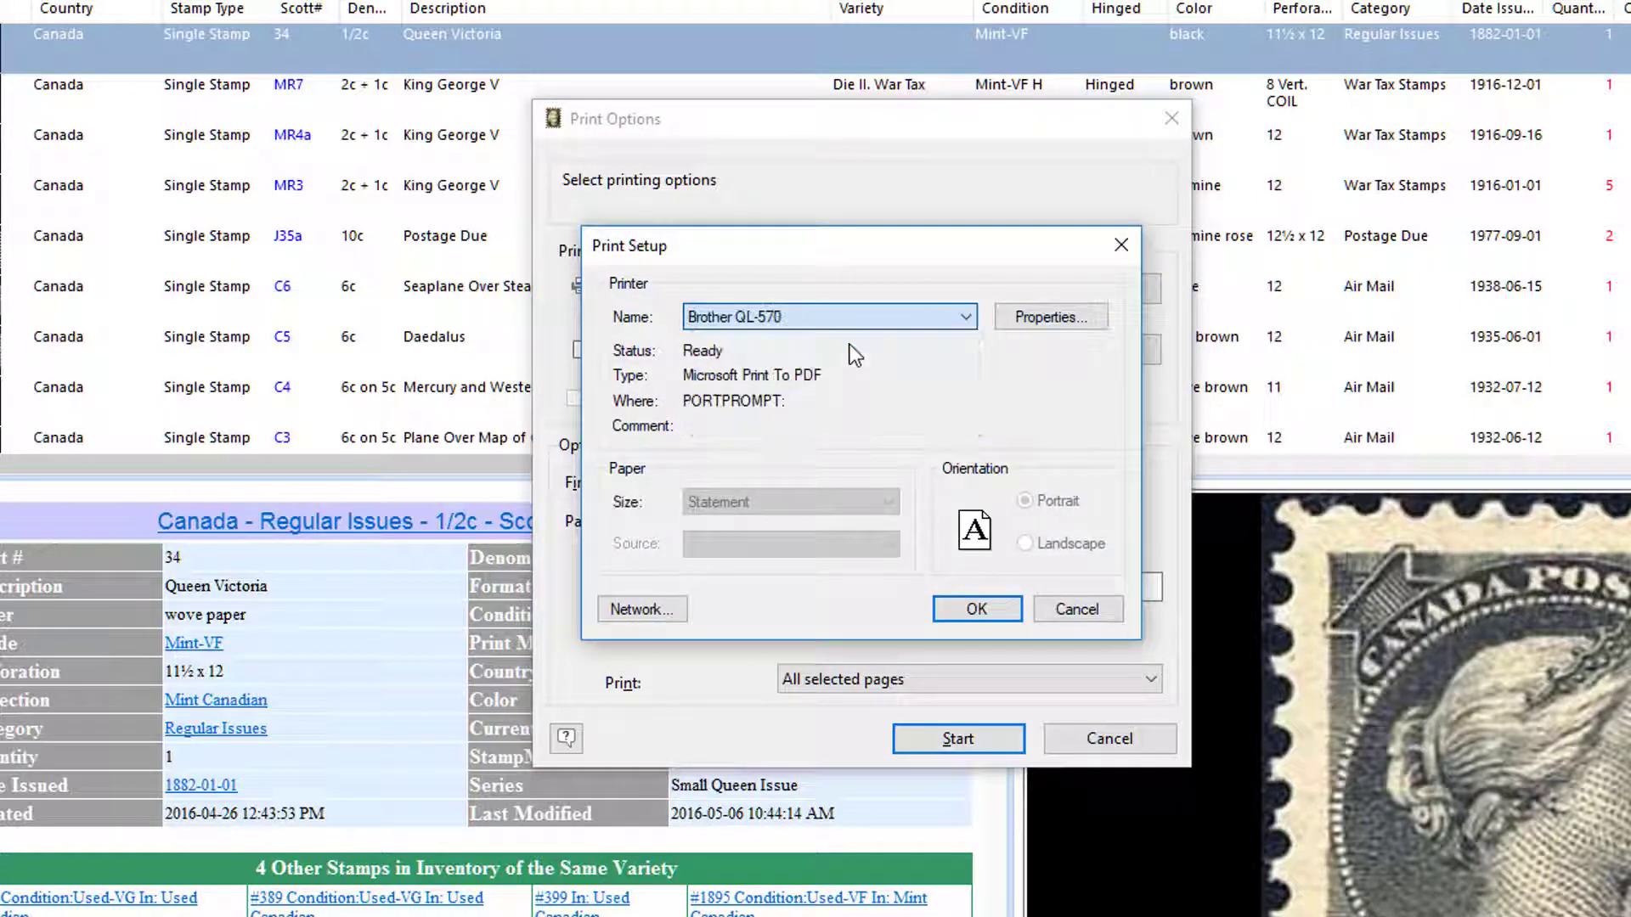
pyautogui.click(964, 610)
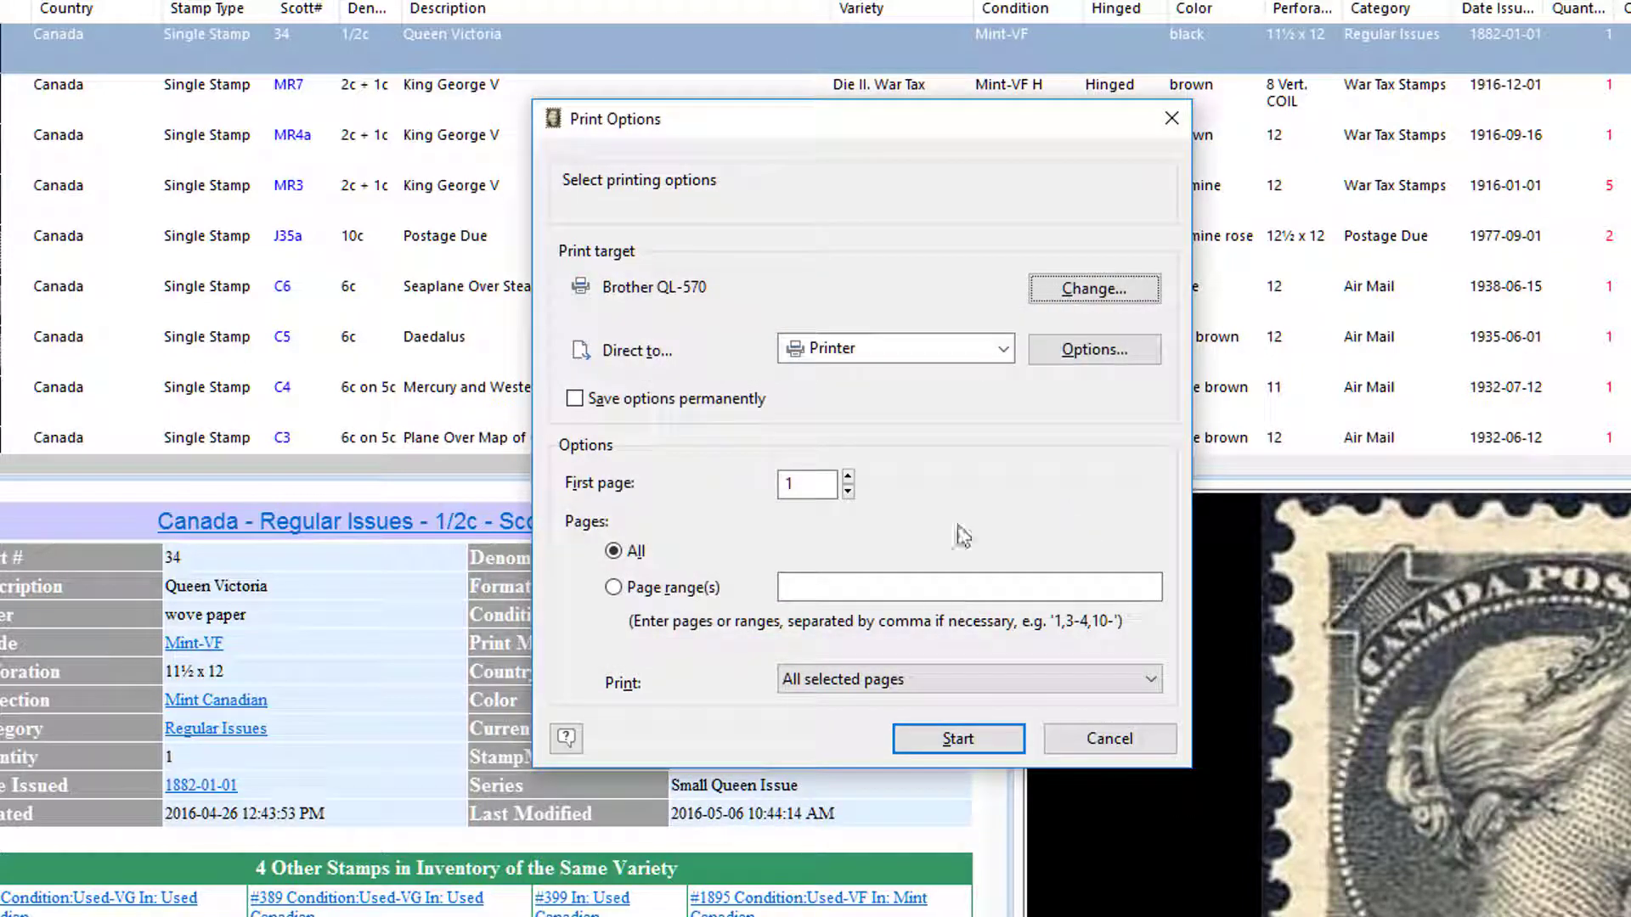
# Step: Direct the label output to Preview and generate it for all pages
pyautogui.click(1002, 349)
pyautogui.click(835, 400)
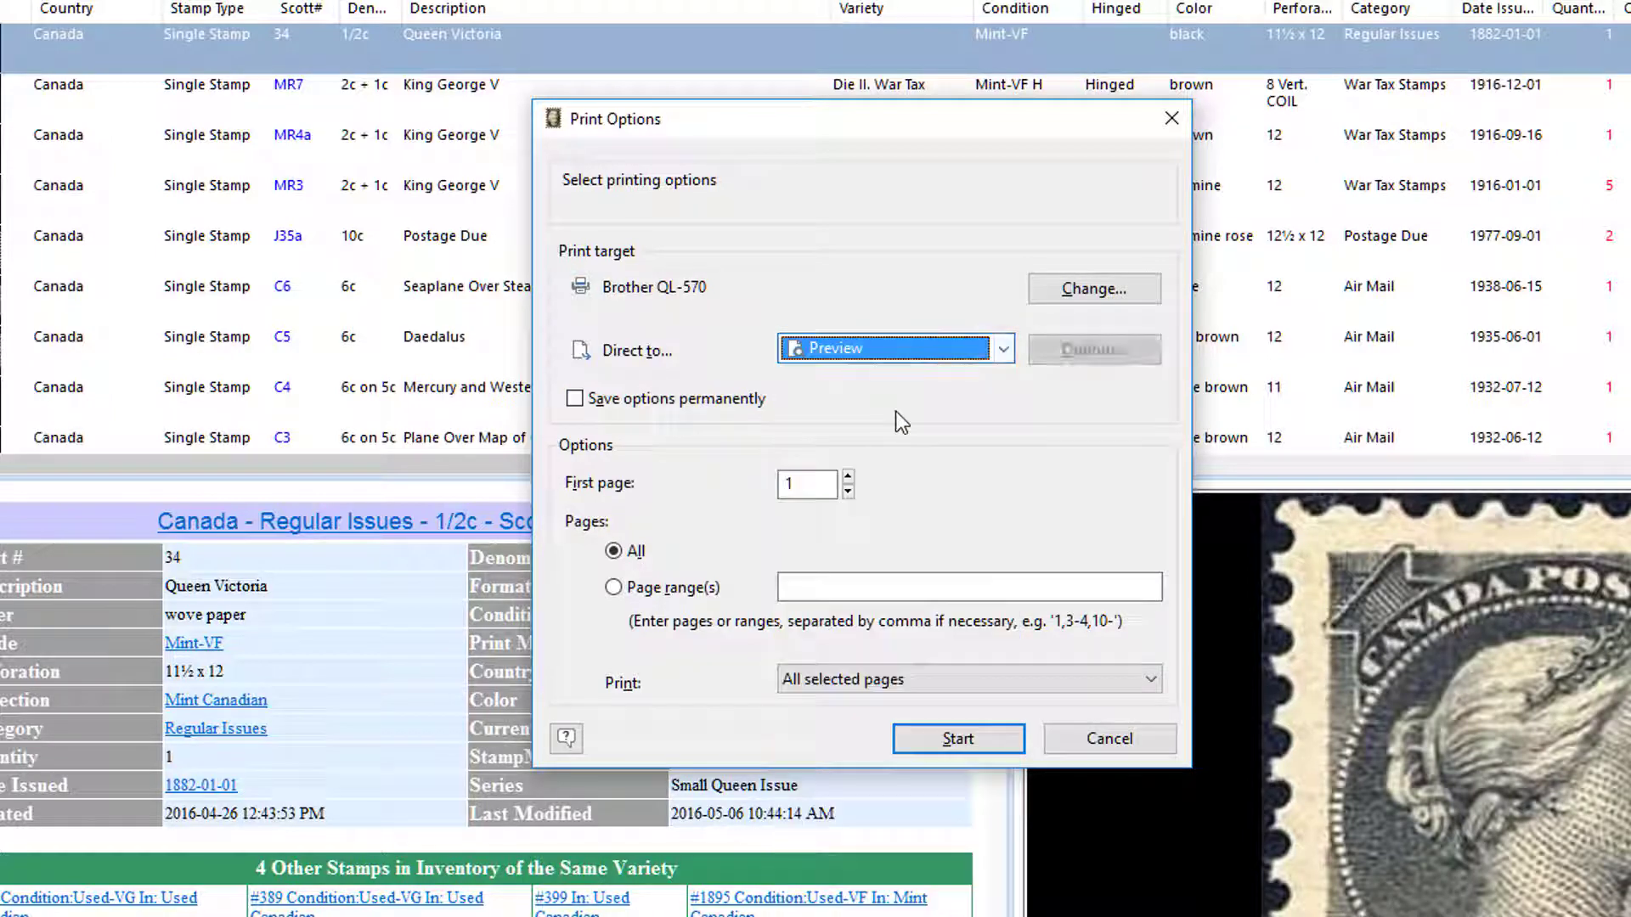
pyautogui.click(925, 743)
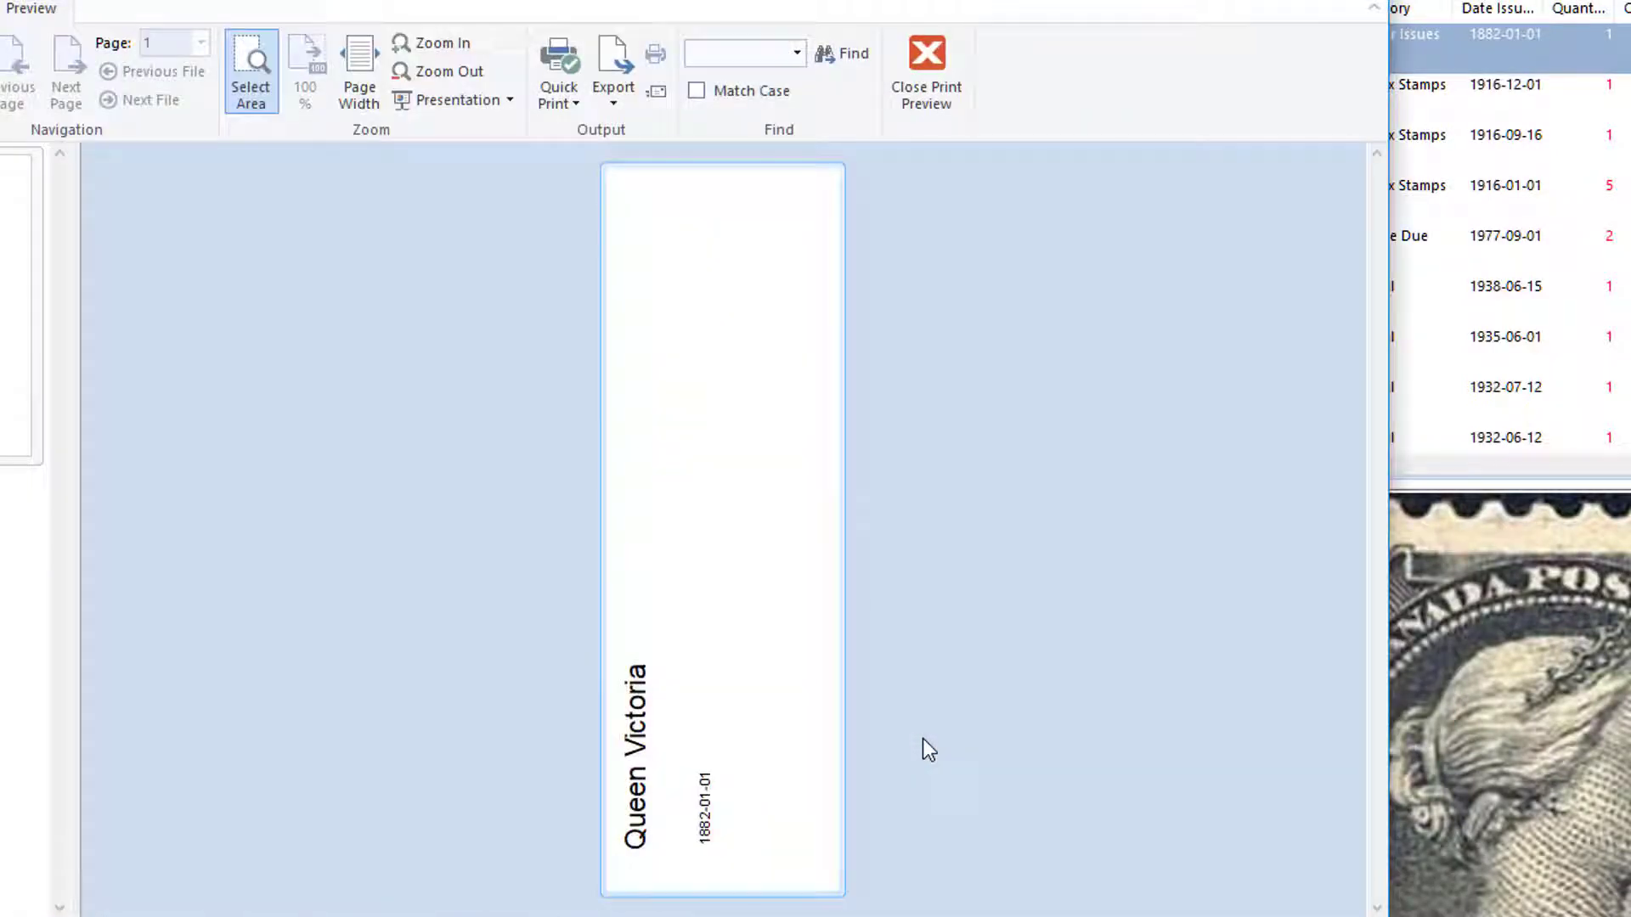